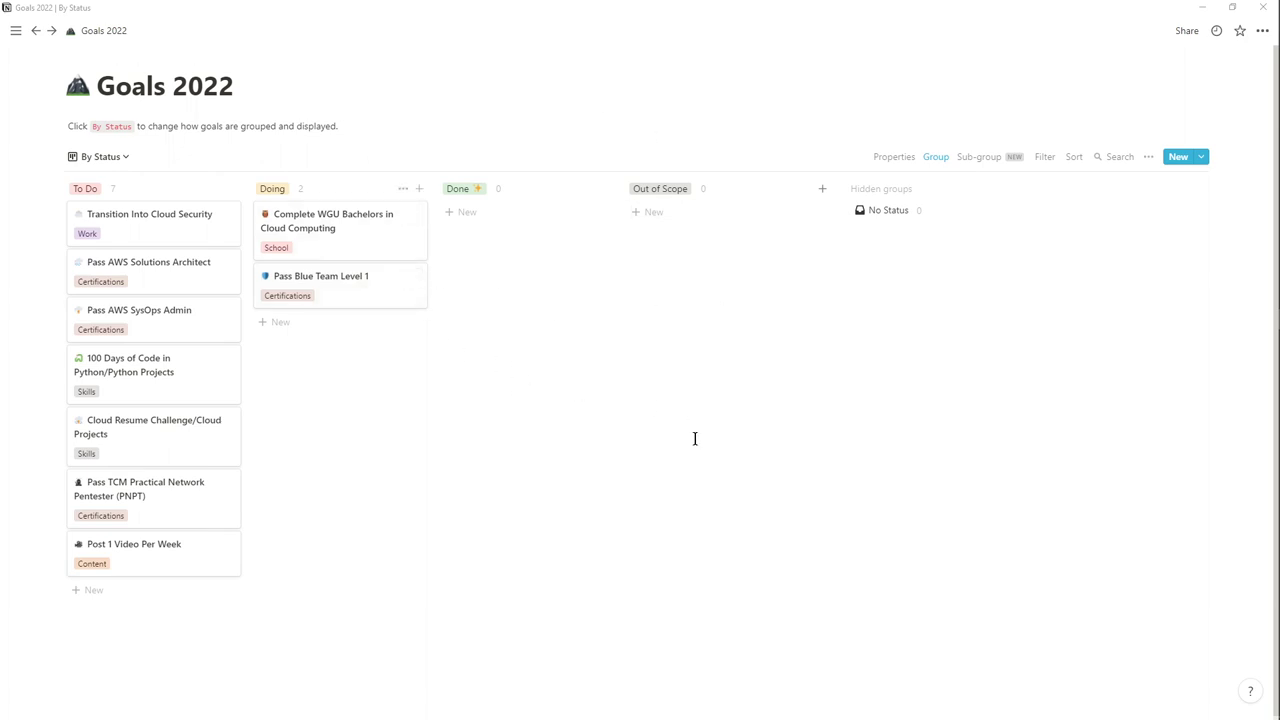
# Compare the goals board in the By Due Date view with the By Status view, ending on By Status.
pyautogui.click(122, 162)
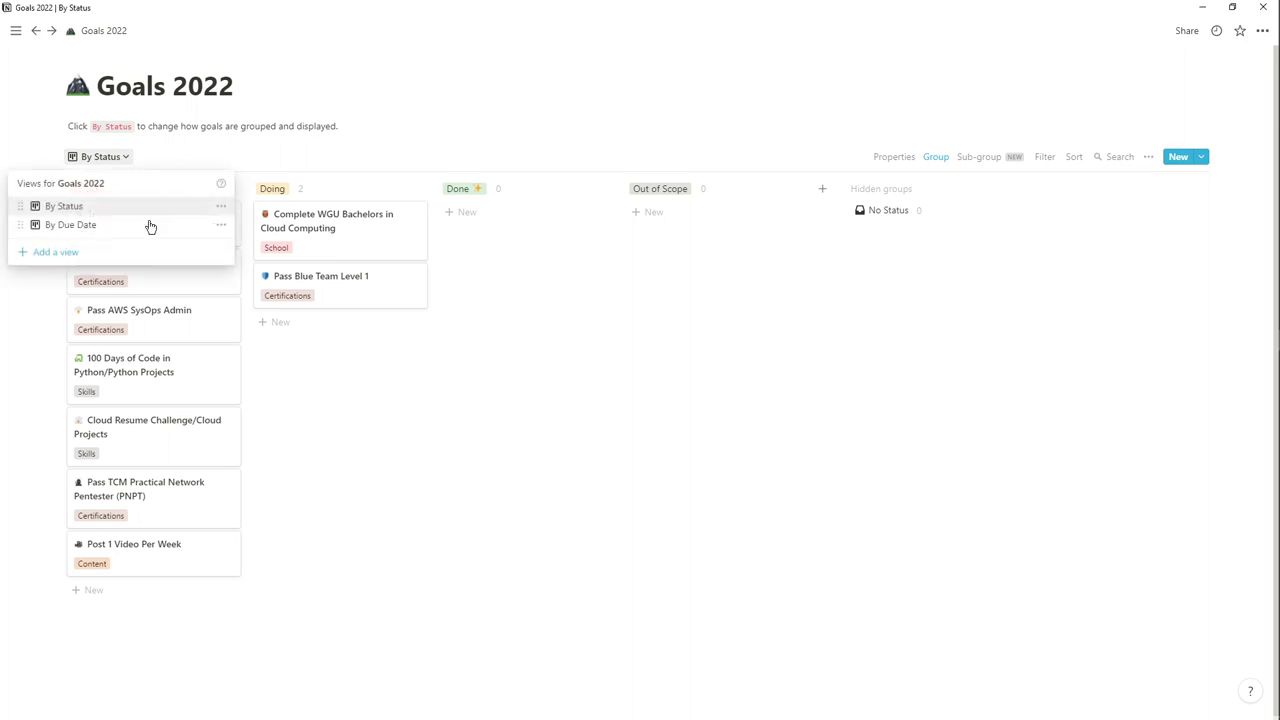
pyautogui.click(127, 226)
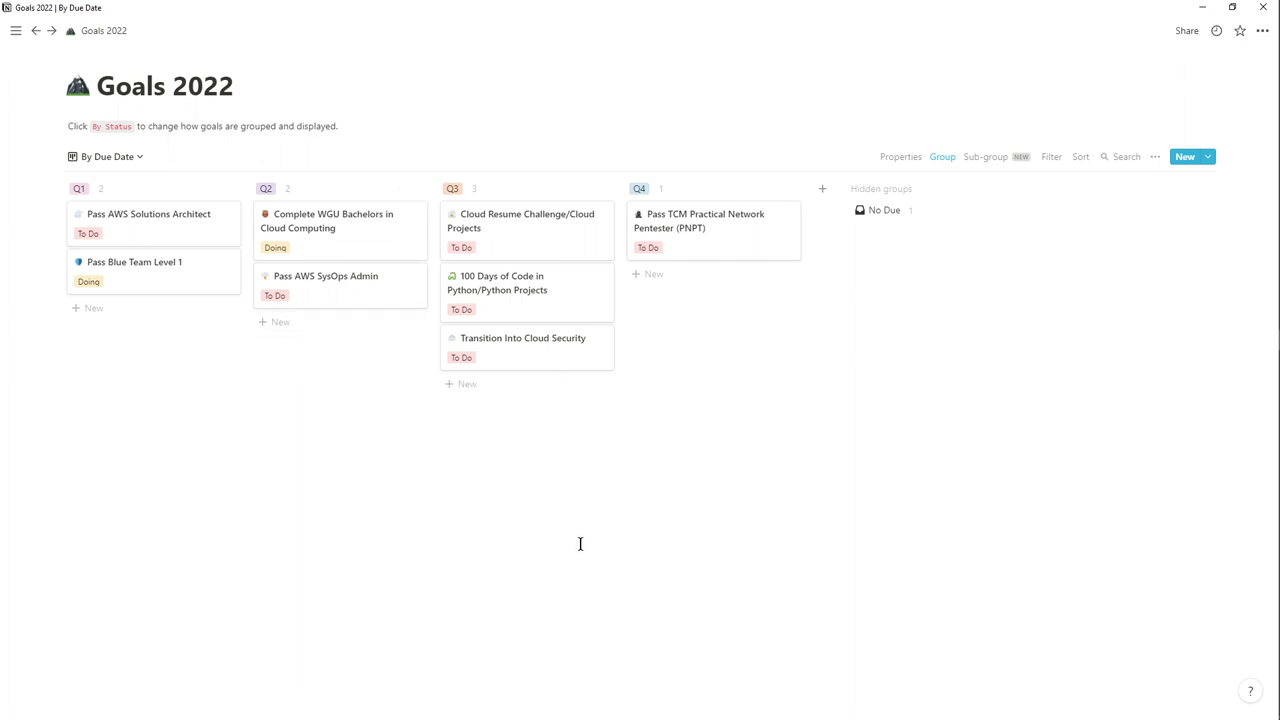
pyautogui.click(106, 158)
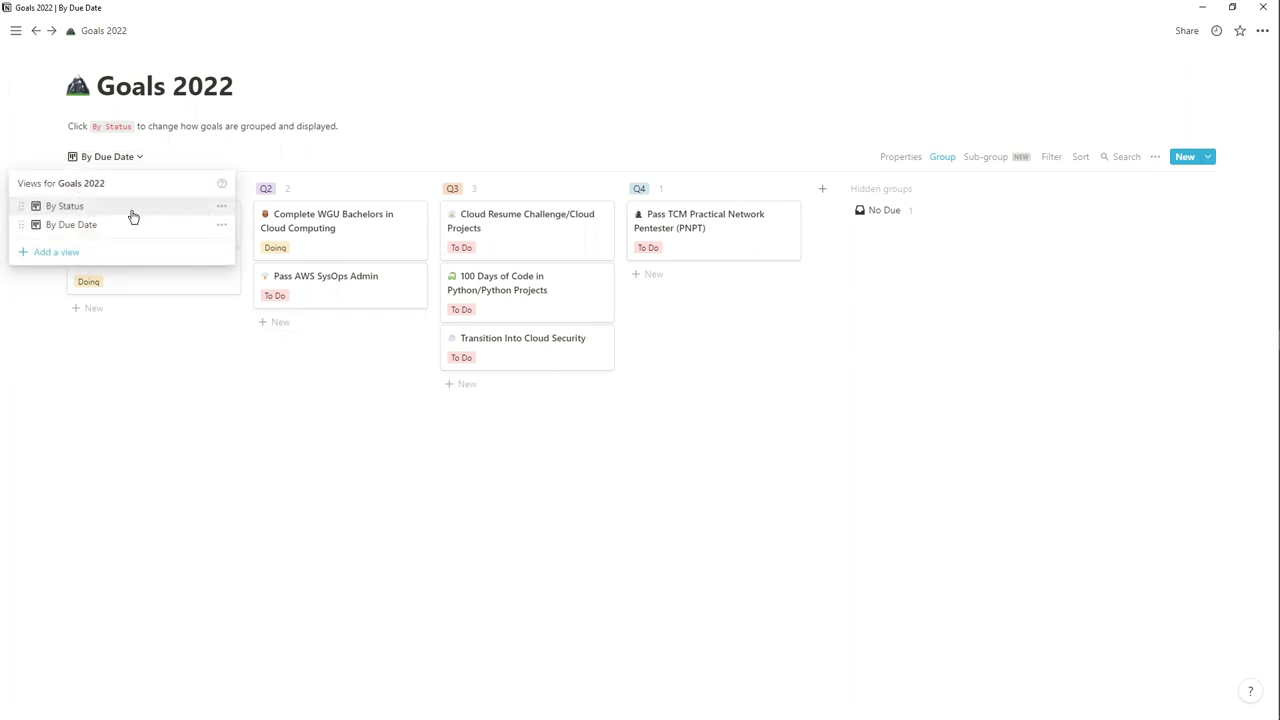
pyautogui.click(76, 207)
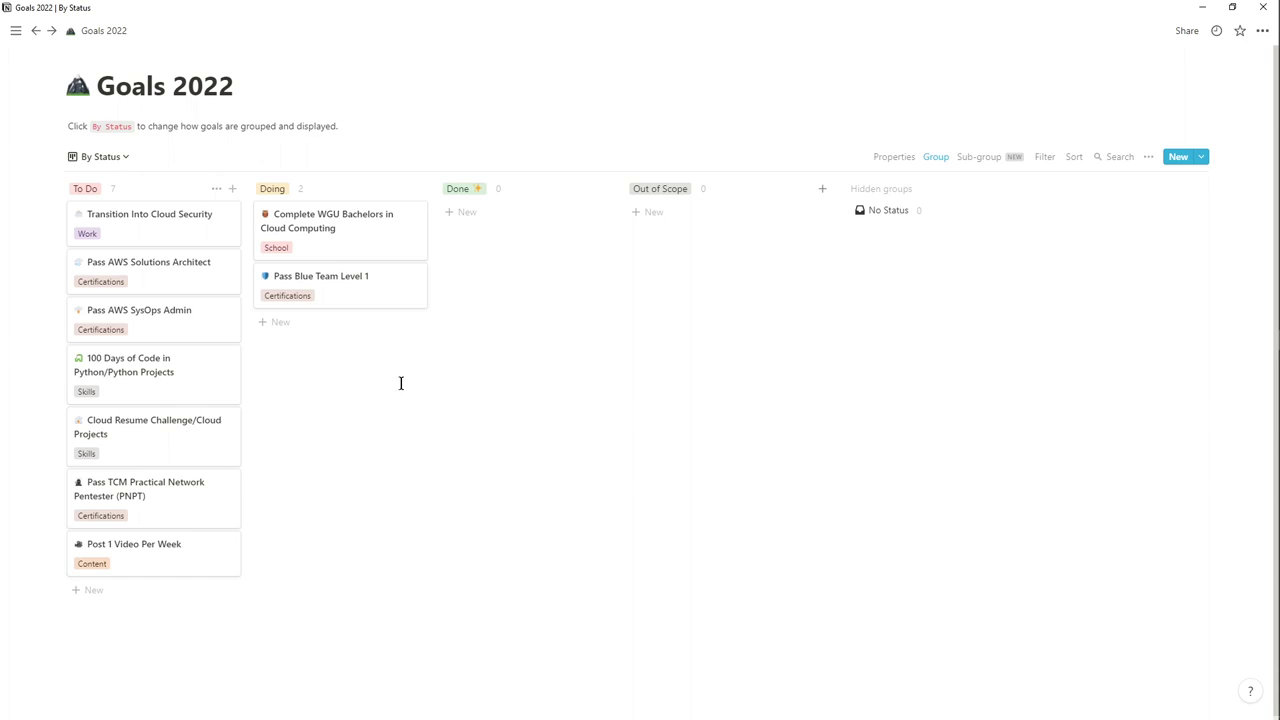
pyautogui.click(113, 160)
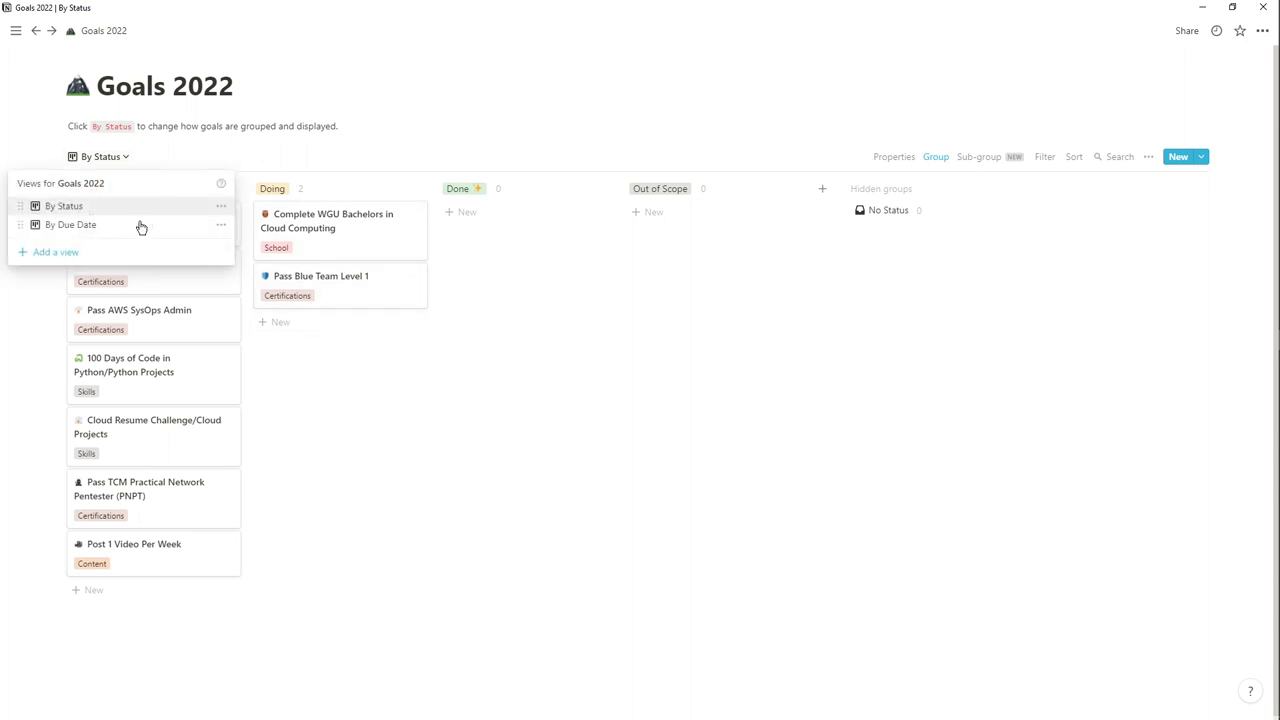
pyautogui.click(127, 226)
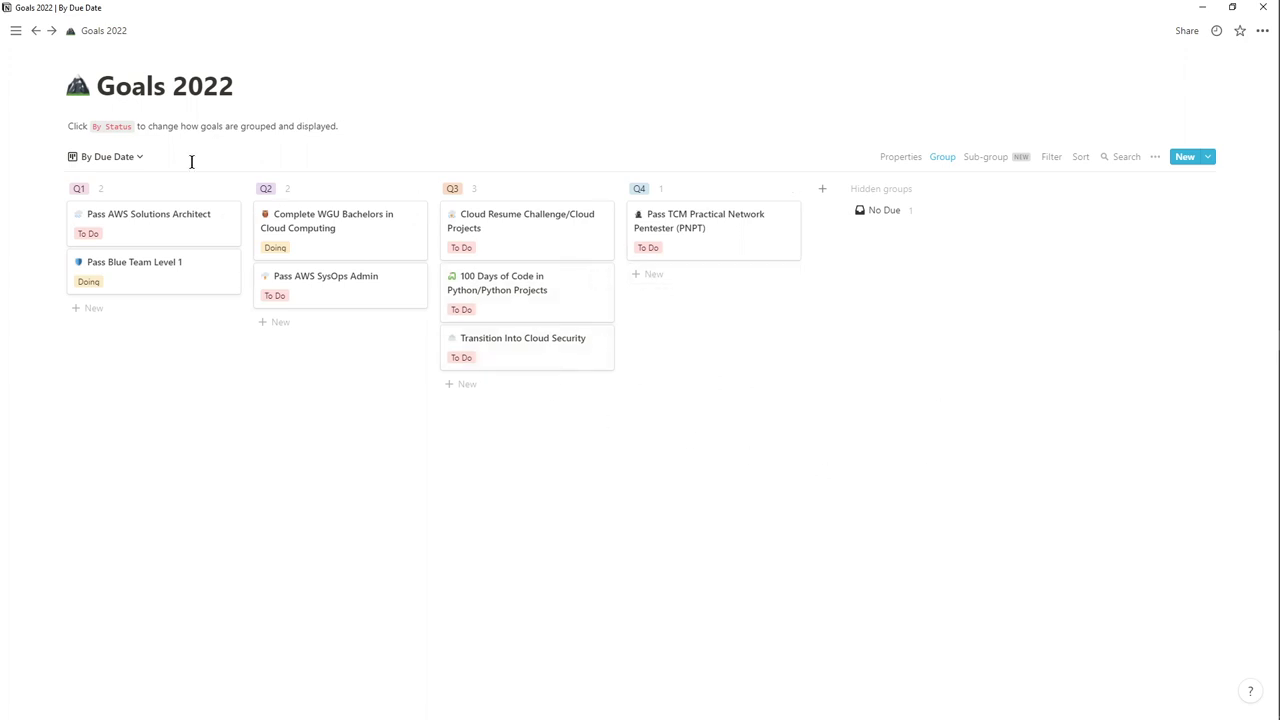
pyautogui.click(107, 157)
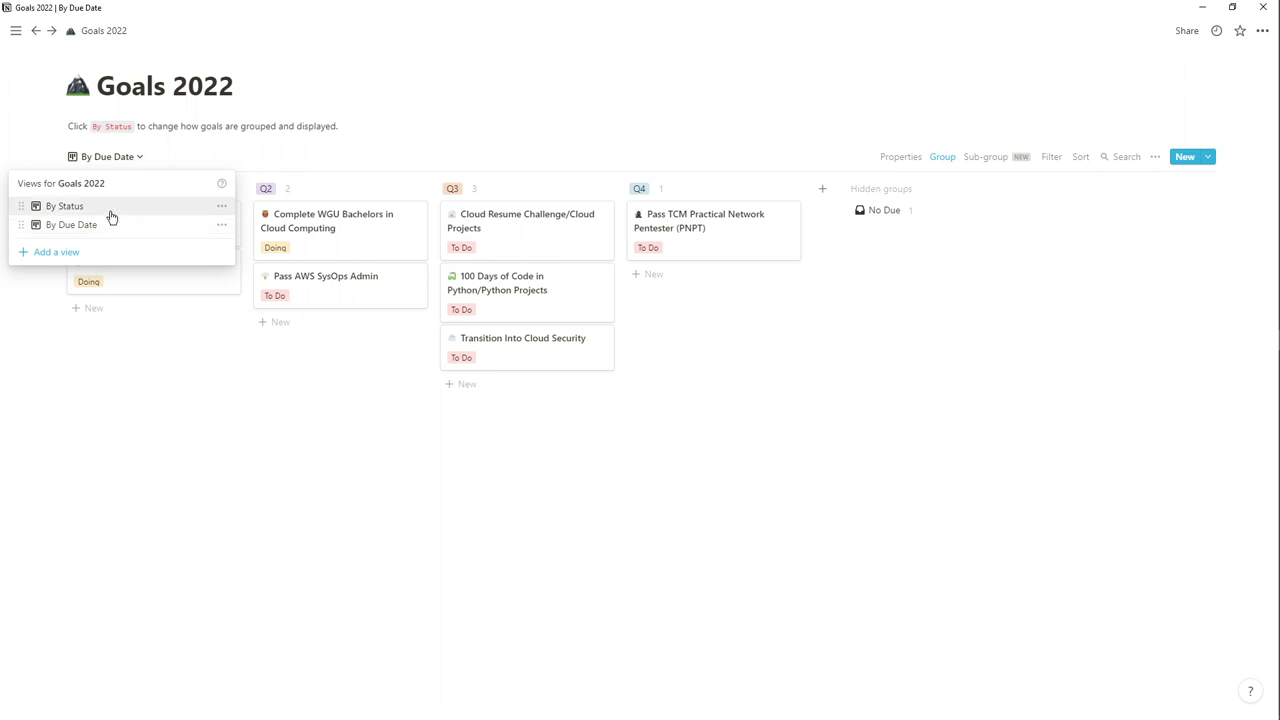
pyautogui.click(111, 207)
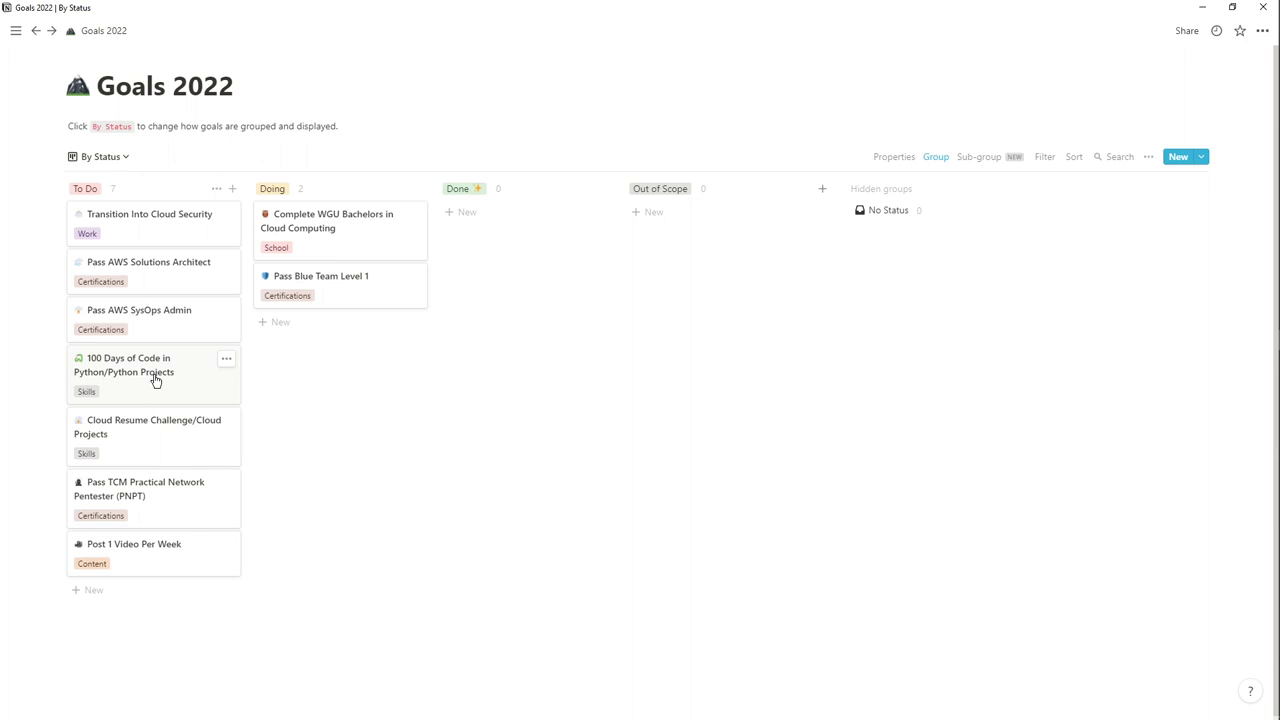
# Review the 100 Days of Code in Python/Python Projects goal, checking the Cloud Resume Challenge/Cloud Projects card in between, and return to the board.
pyautogui.click(155, 378)
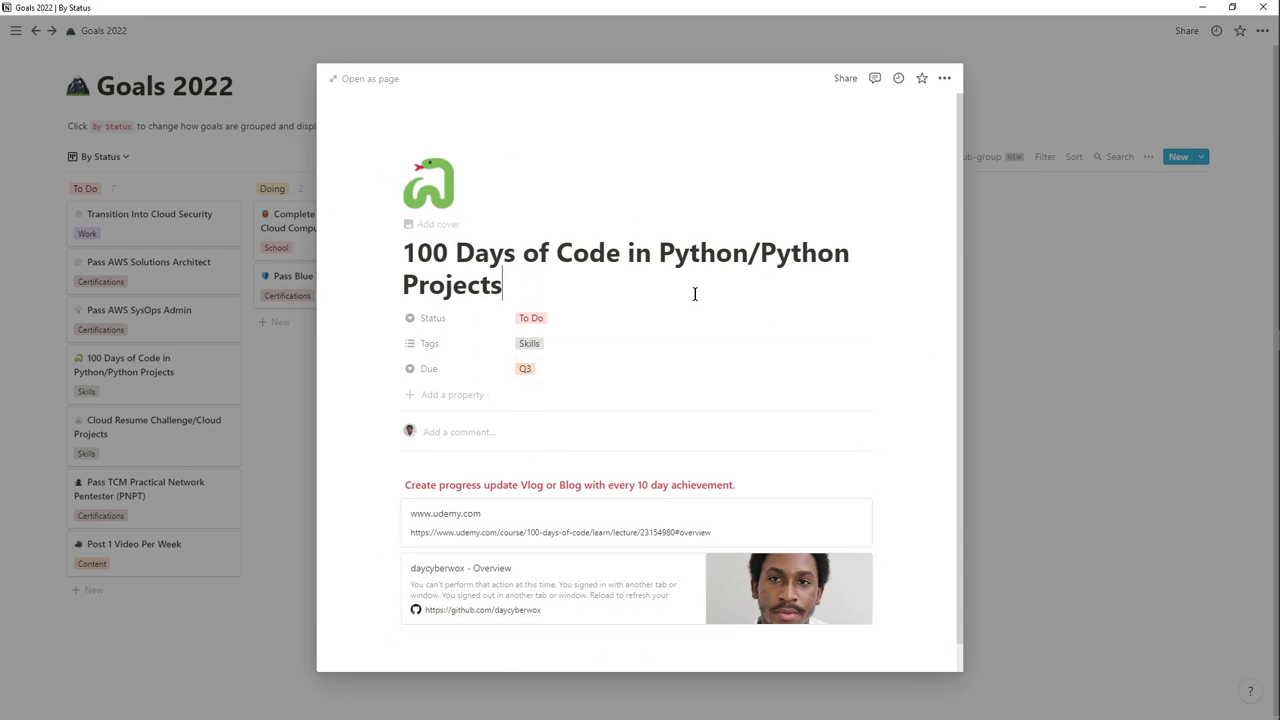
pyautogui.click(1232, 340)
pyautogui.click(148, 425)
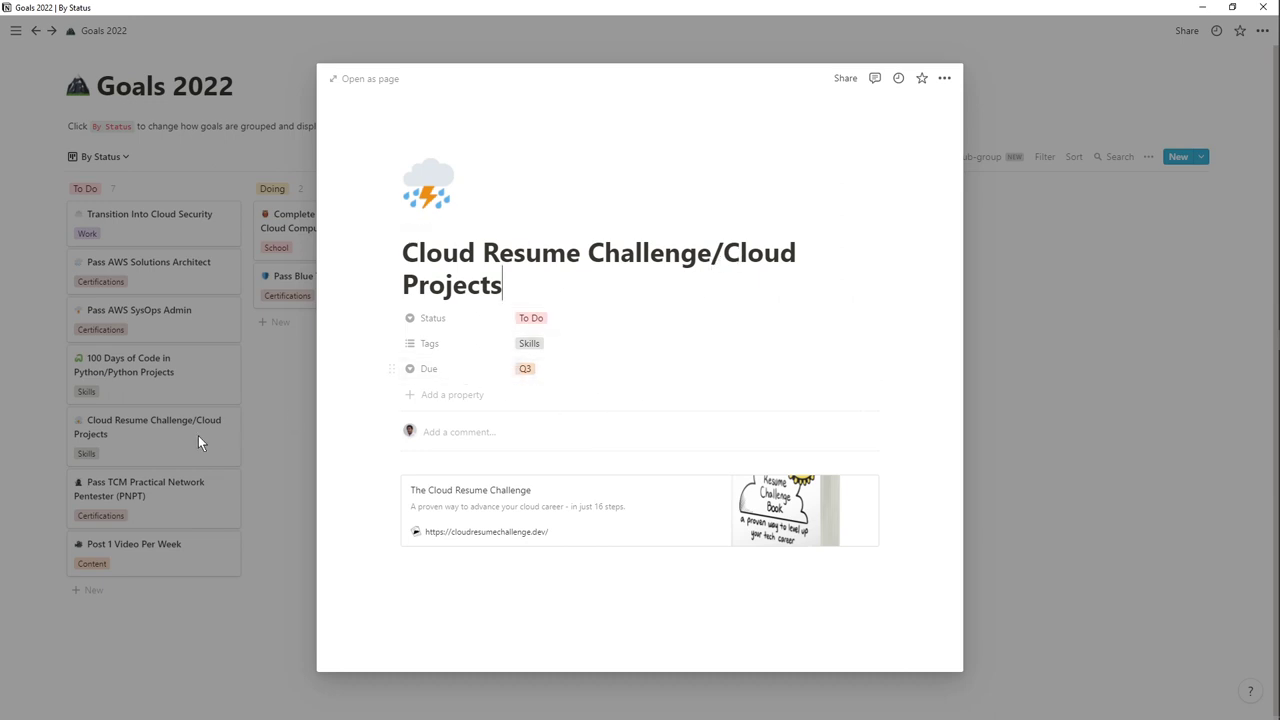
pyautogui.click(167, 374)
pyautogui.click(170, 372)
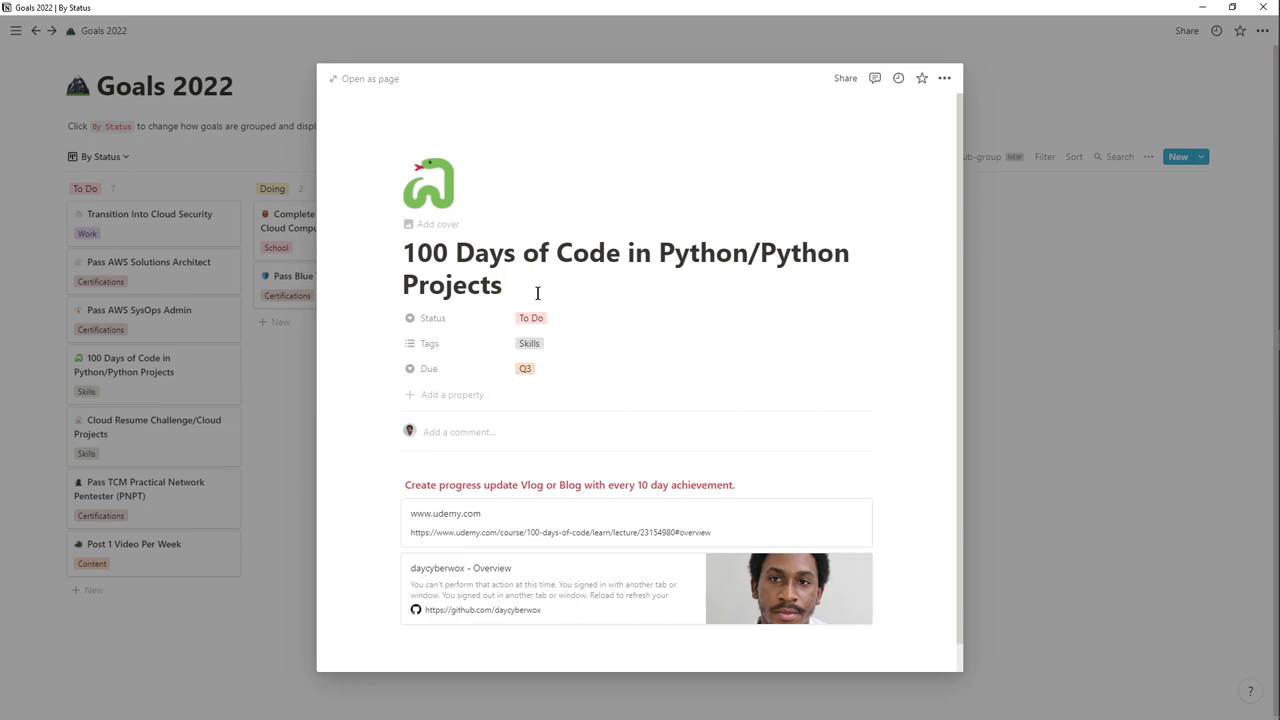
pyautogui.click(1017, 337)
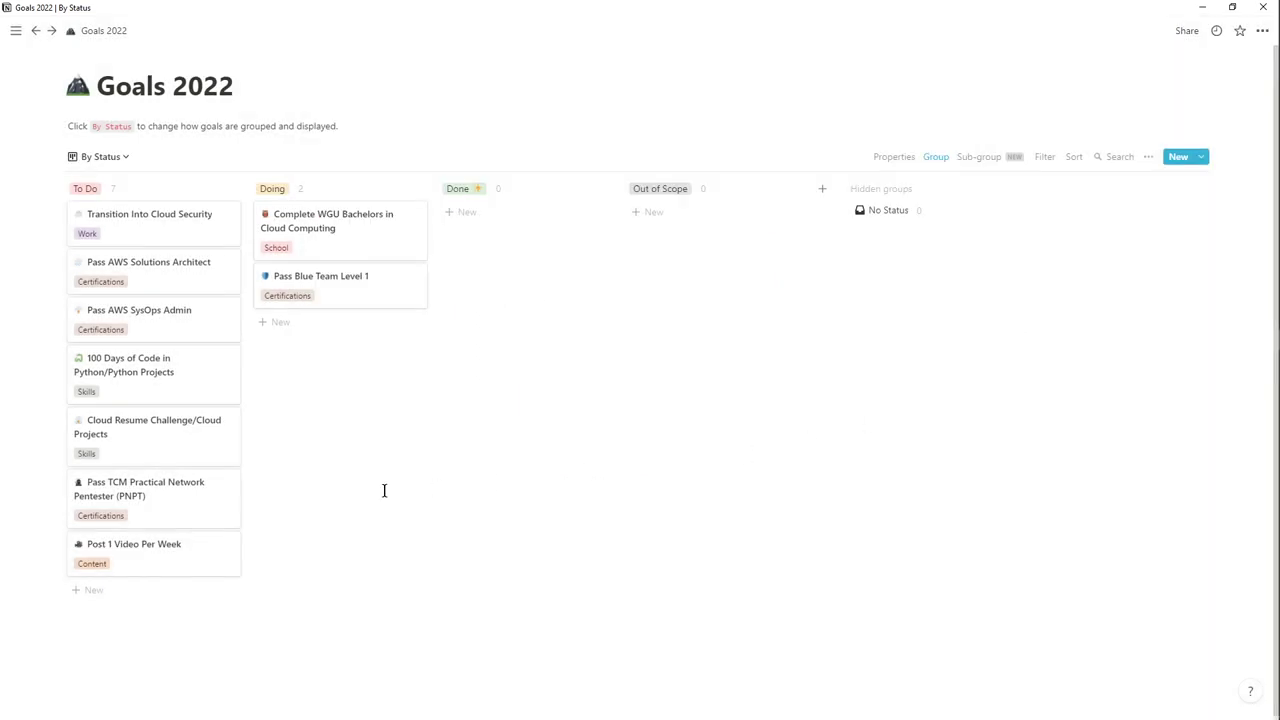
# View the Cloud Resume Challenge/Cloud Projects and Pass TCM Practical Network Pentester (PNPT) goals one after the other, closing each card.
pyautogui.click(150, 432)
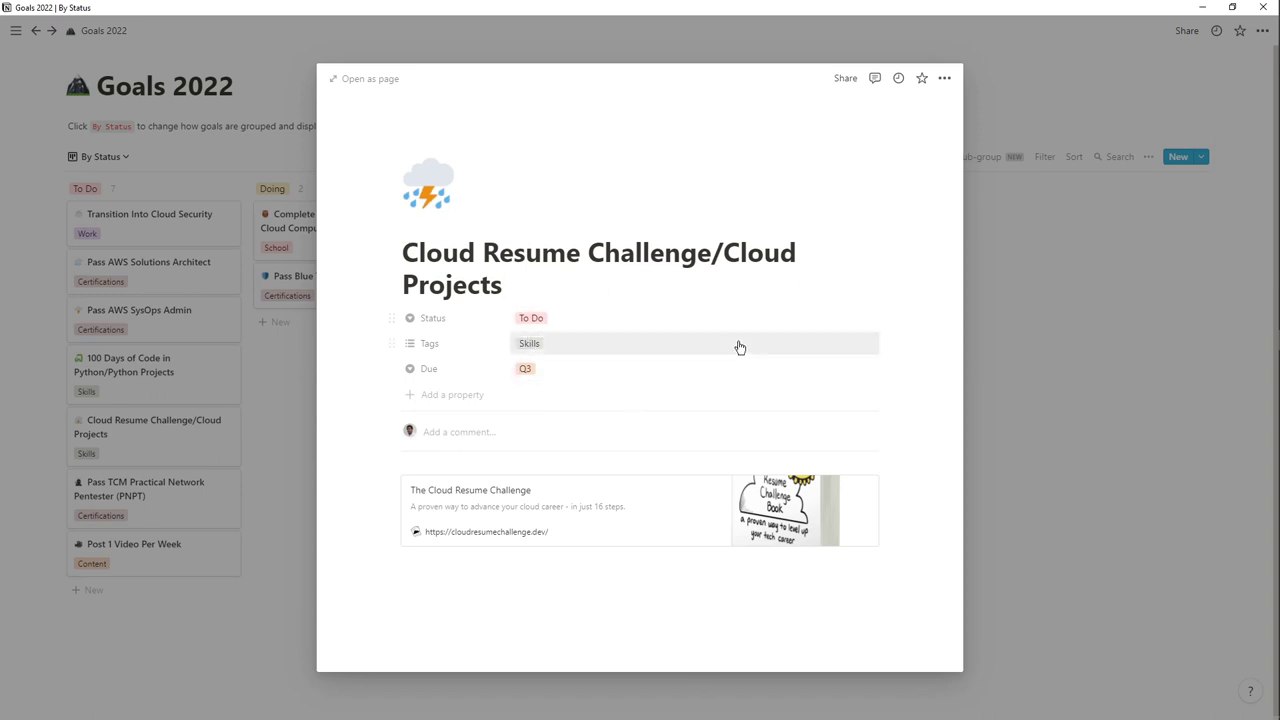
pyautogui.click(1008, 336)
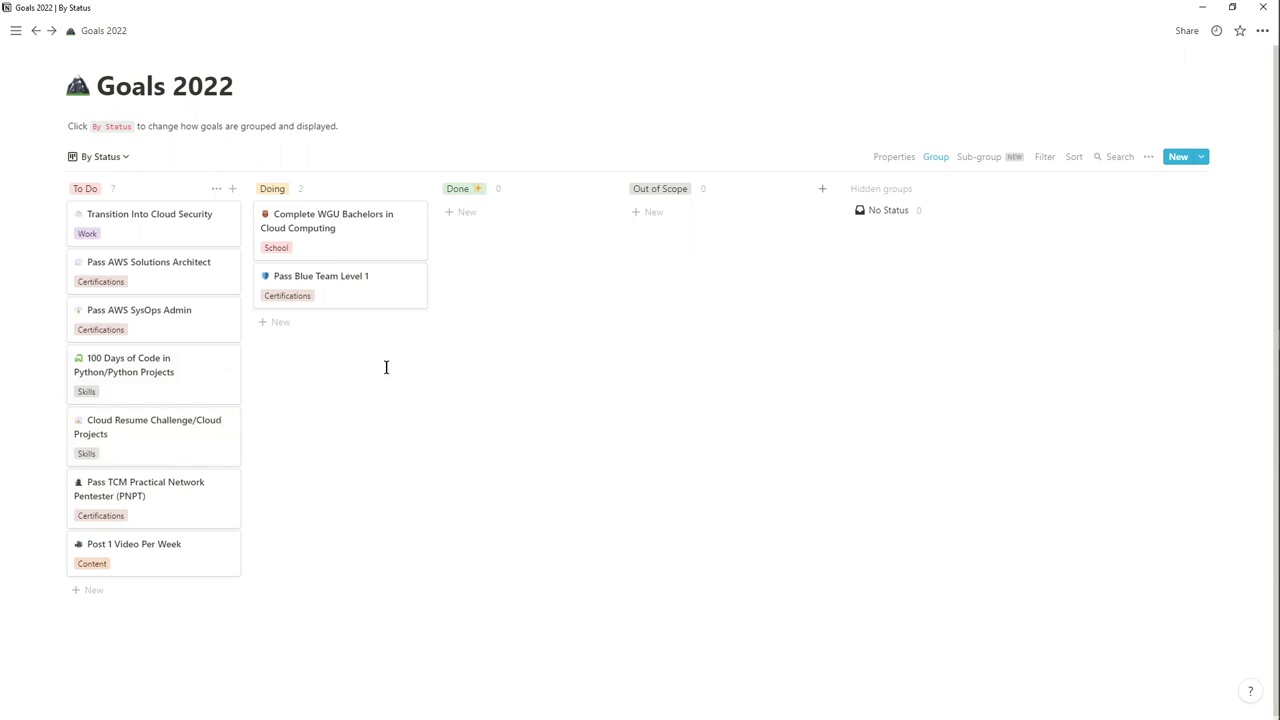
pyautogui.click(166, 496)
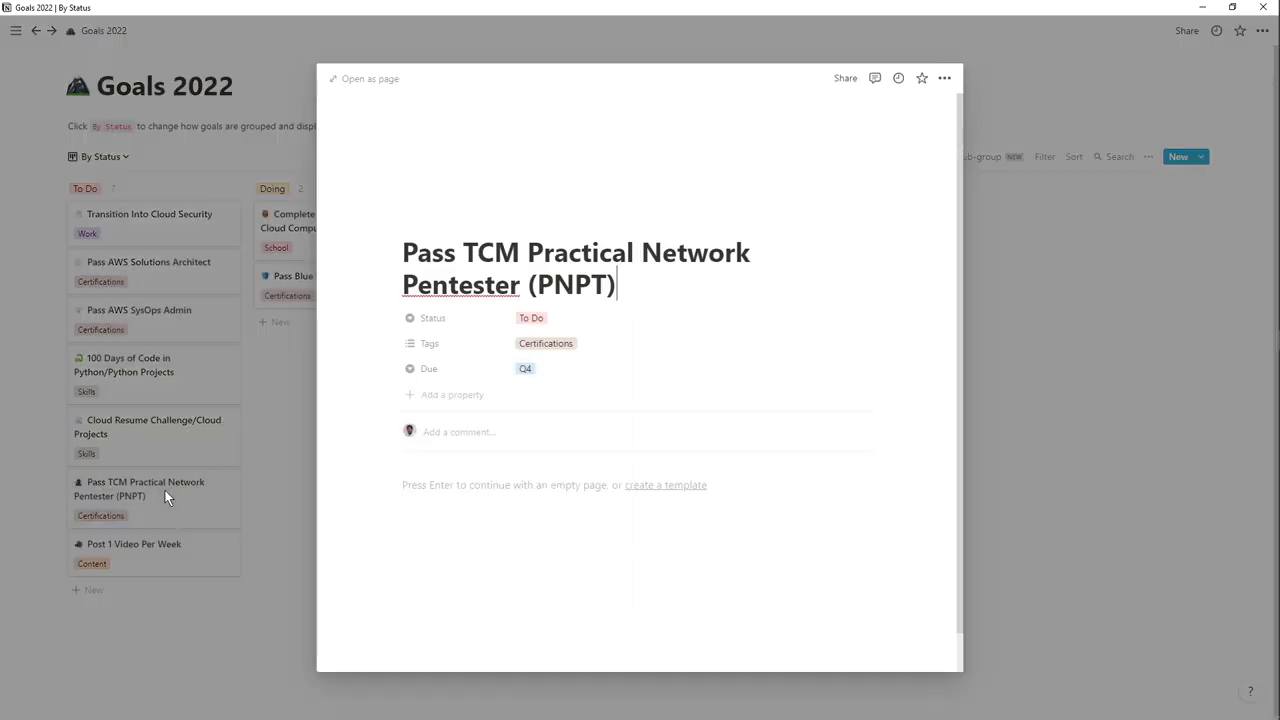
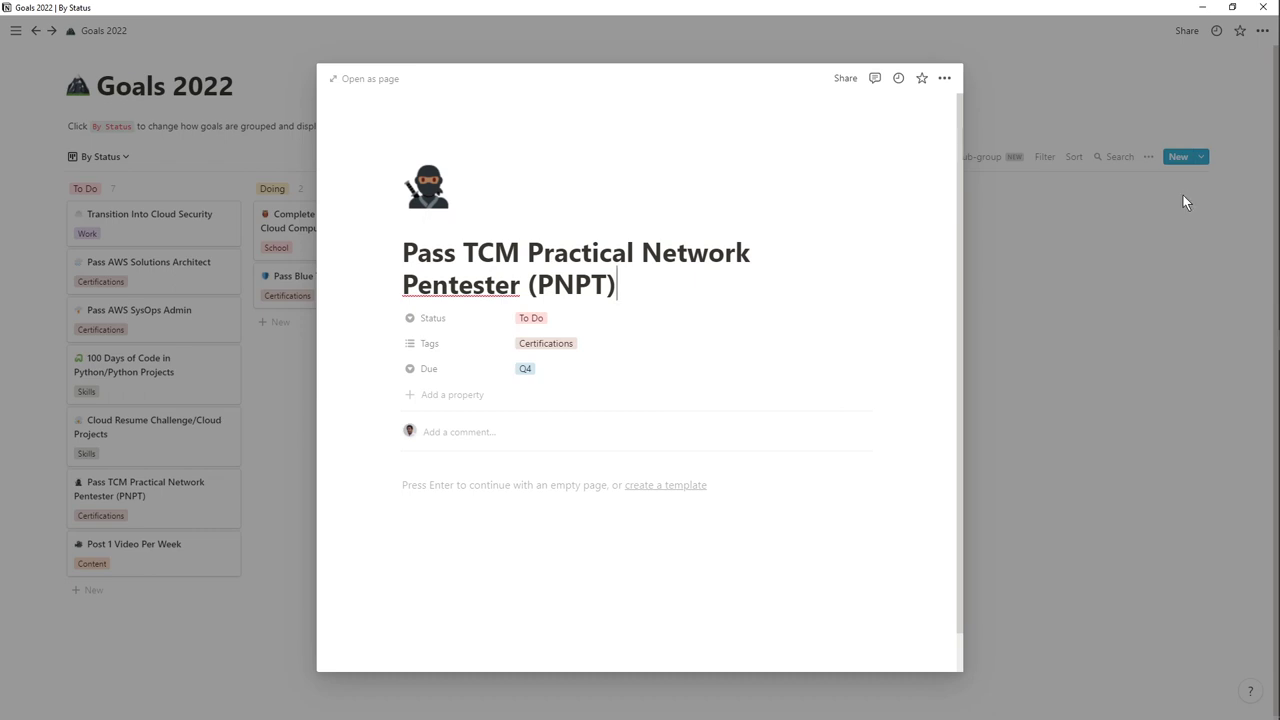
pyautogui.click(1143, 230)
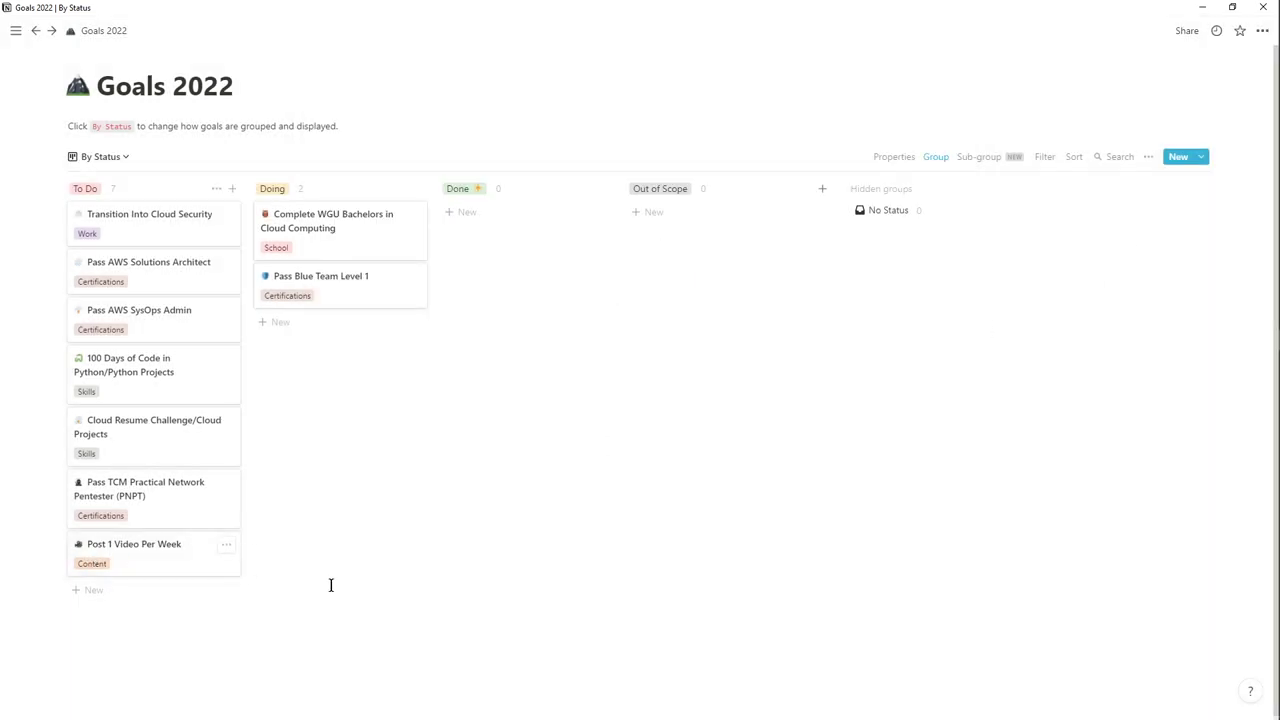
# Look through the YouTube Videos checklist in the Post 1 Video Per Week goal, then return to the board.
pyautogui.click(119, 561)
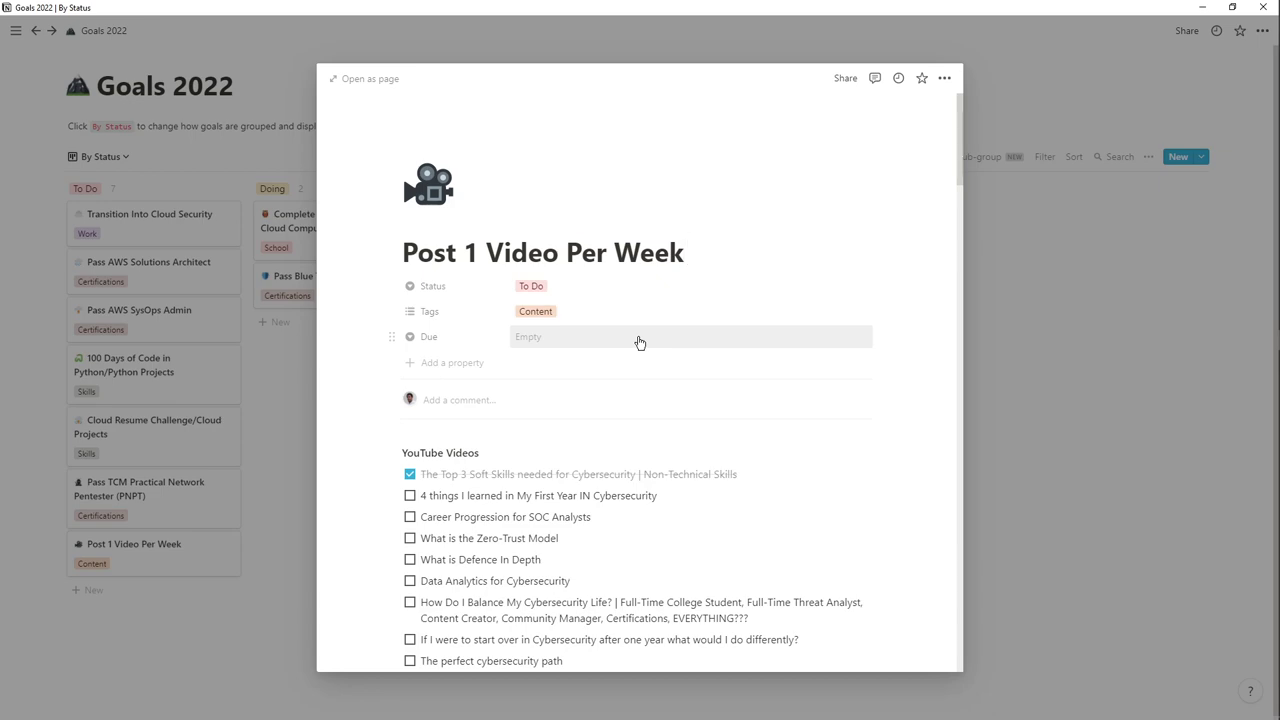
pyautogui.scroll(-10, 628, 371)
pyautogui.scroll(-15, 628, 361)
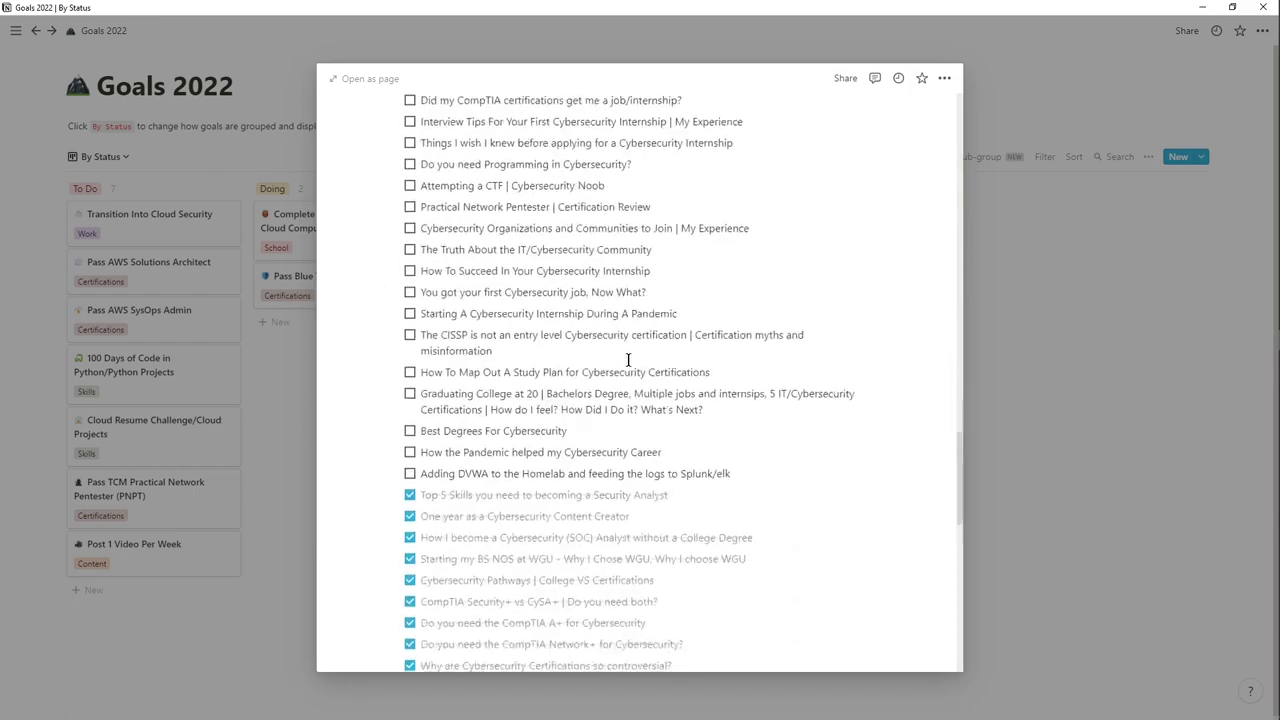
pyautogui.scroll(-3, 628, 360)
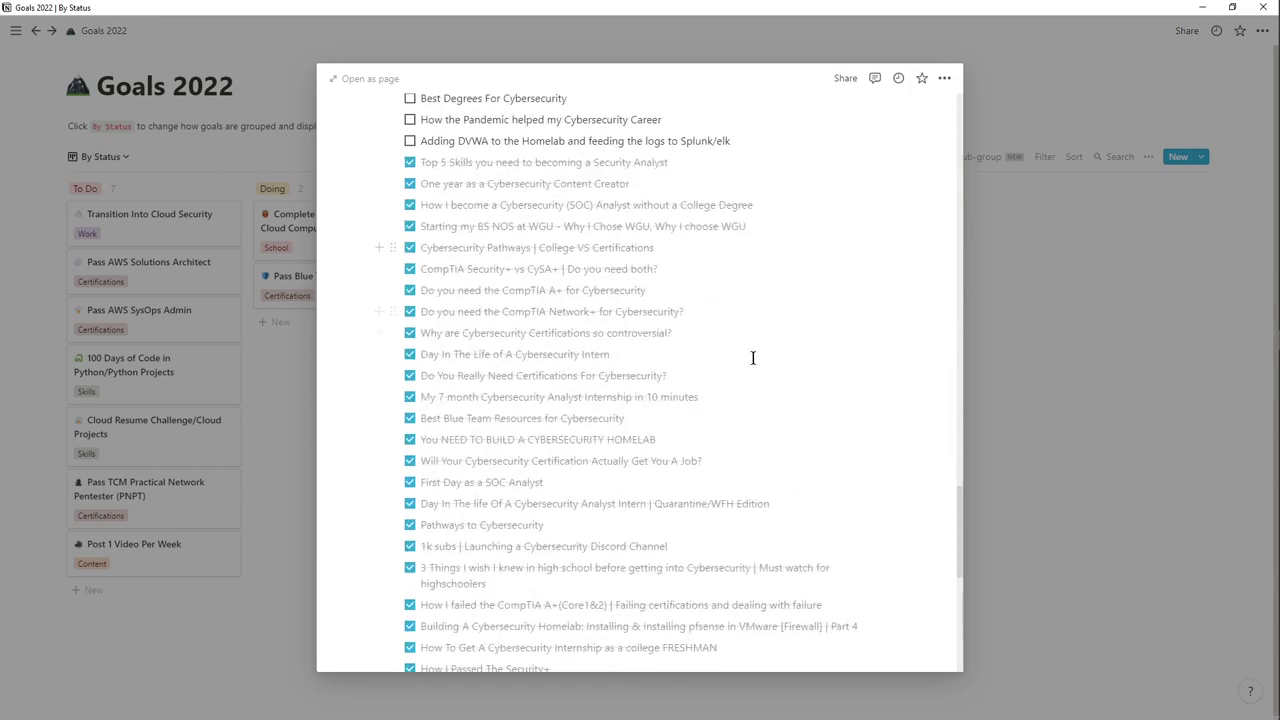
pyautogui.scroll(6, 738, 370)
pyautogui.scroll(10, 744, 371)
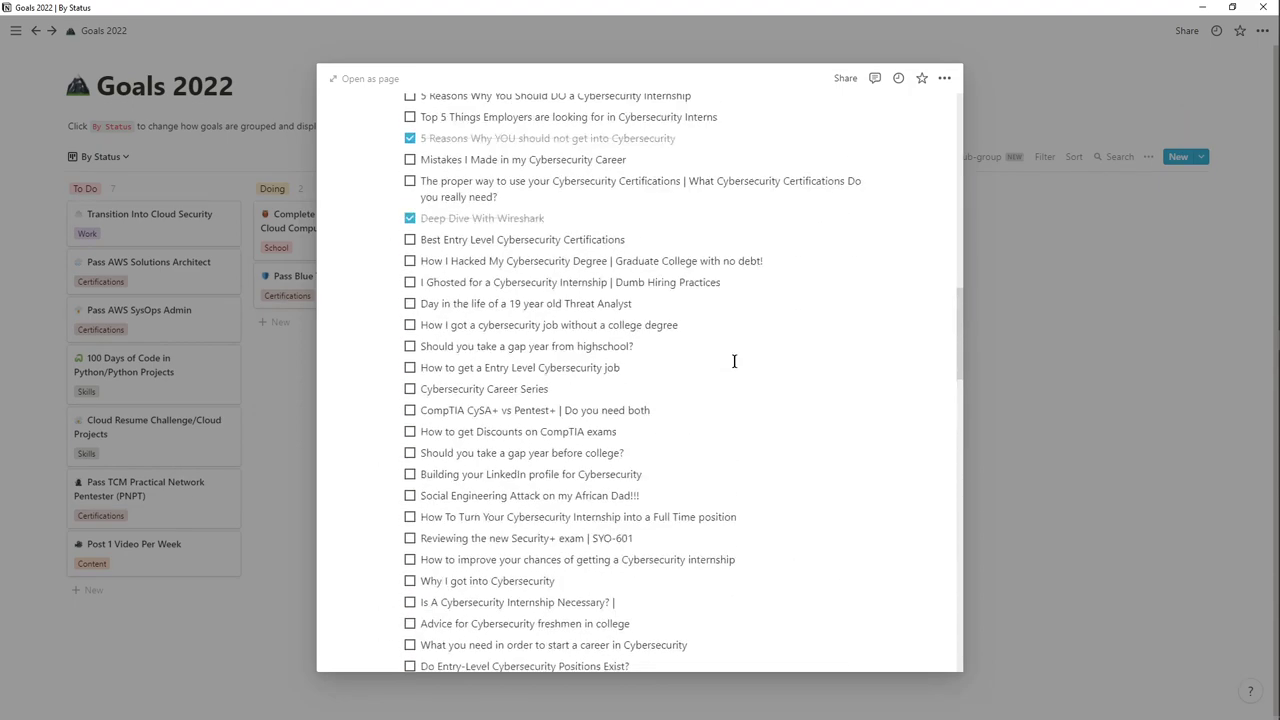
pyautogui.scroll(2, 734, 361)
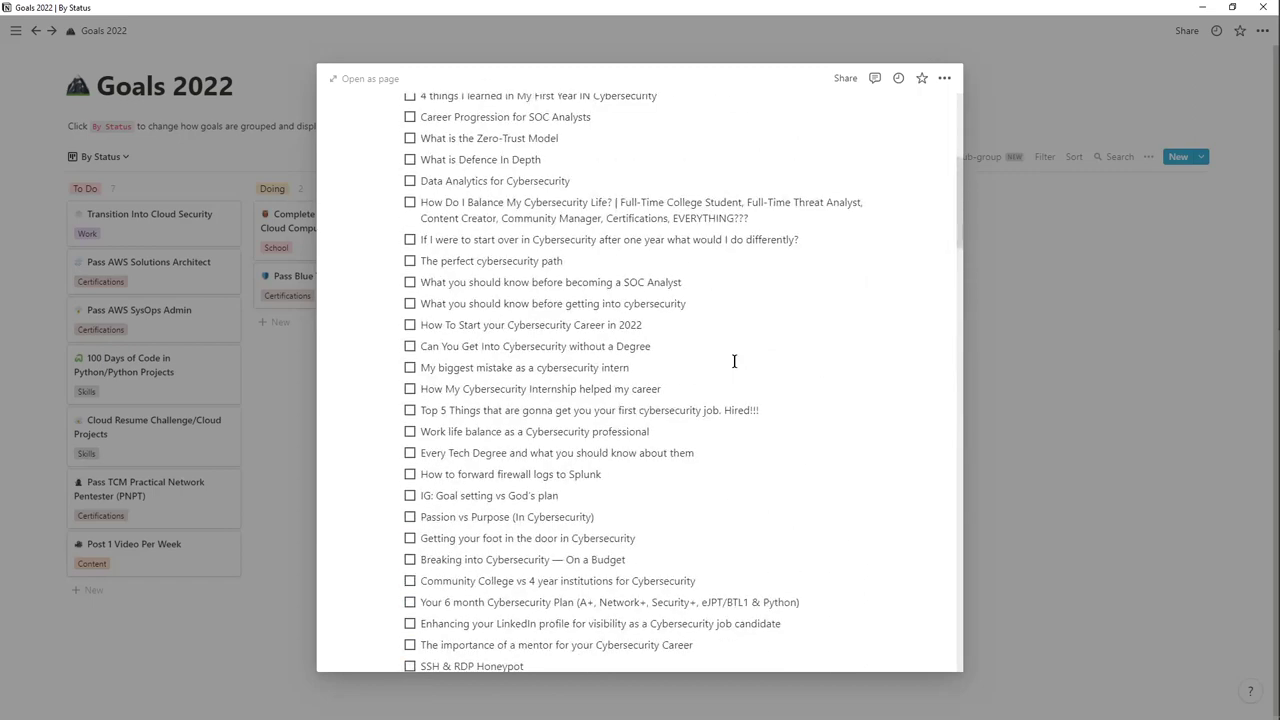
pyautogui.scroll(2, 734, 361)
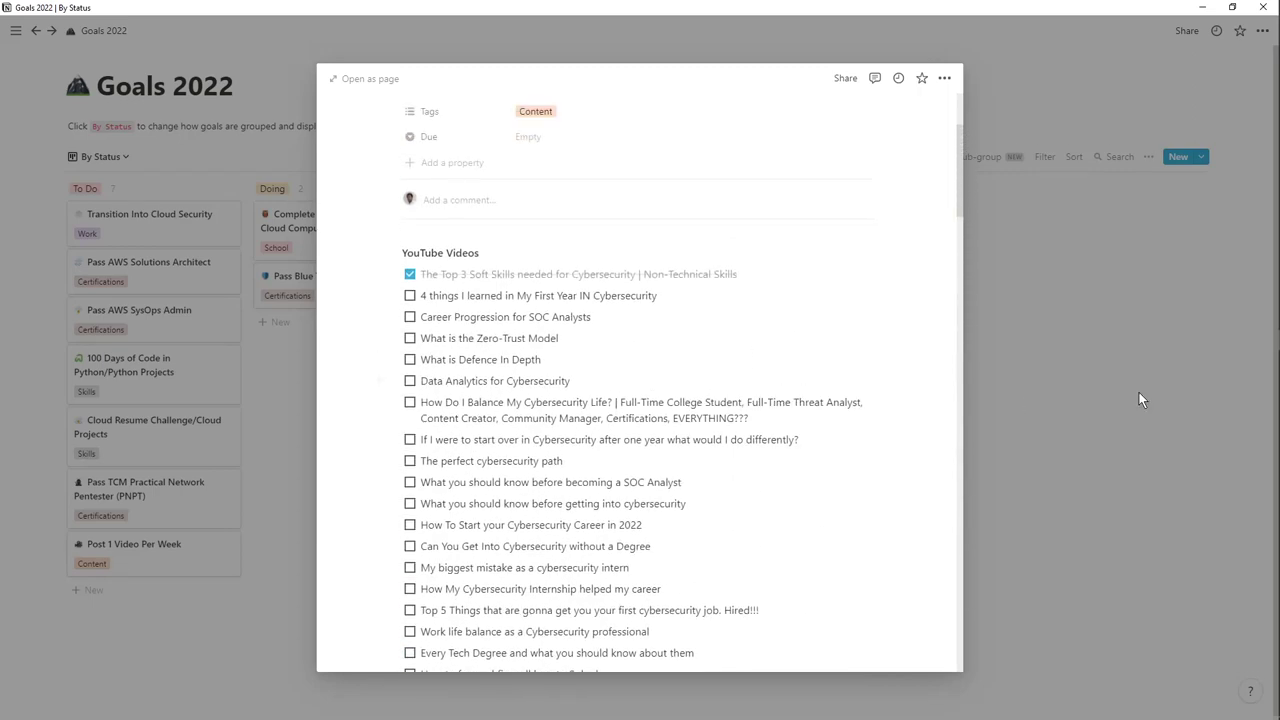
pyautogui.scroll(2, 763, 360)
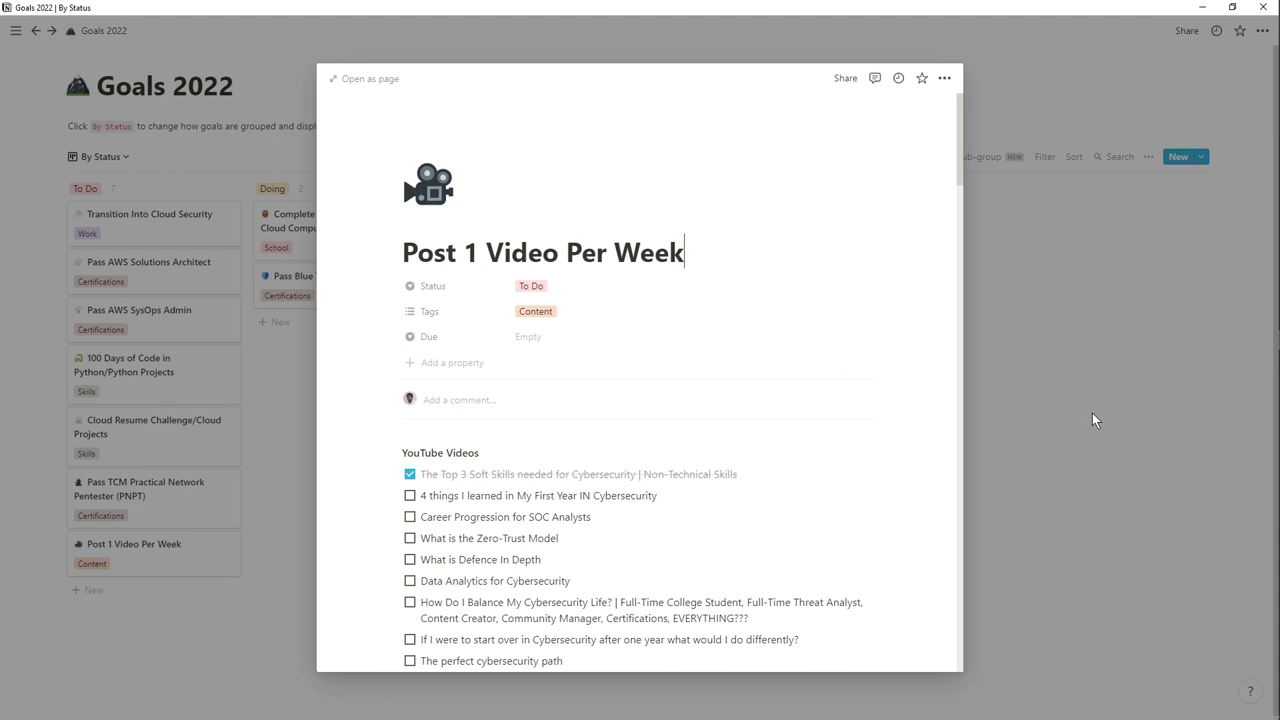
pyautogui.click(1014, 353)
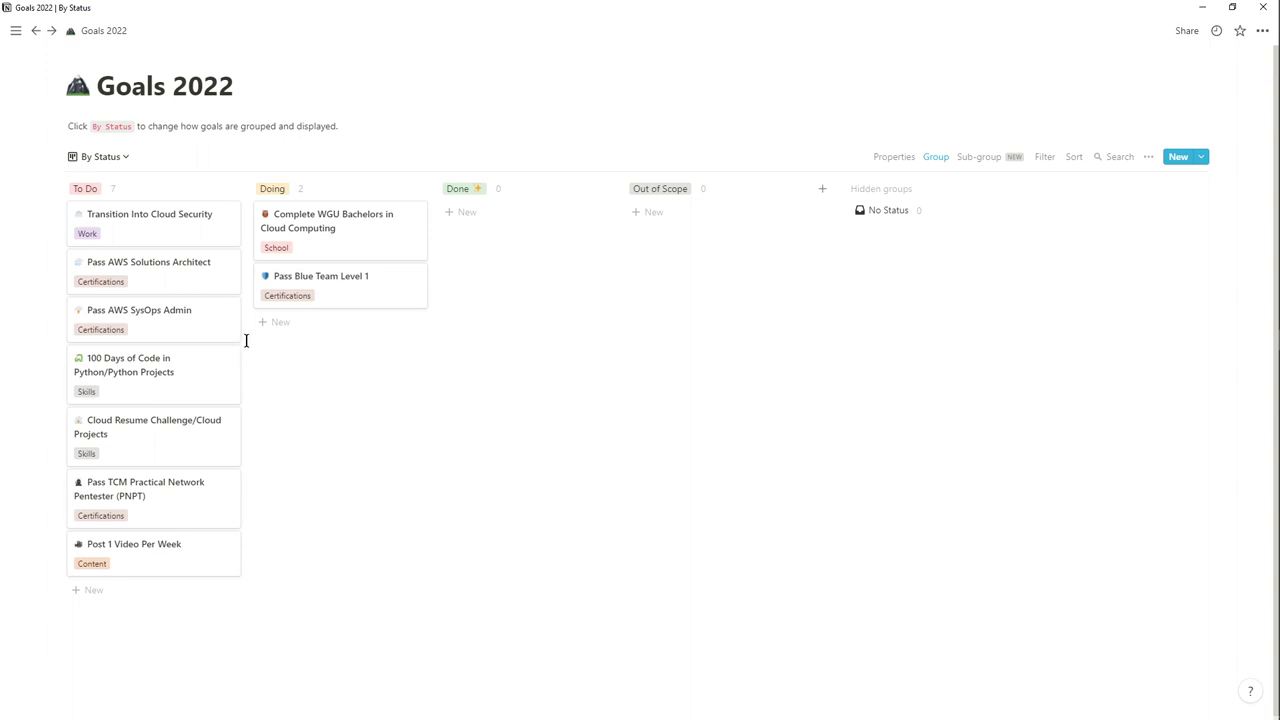
# Open the Complete WGU Bachelors in Cloud Computing goal and look over its DEGREE TRACKER table.
pyautogui.click(340, 224)
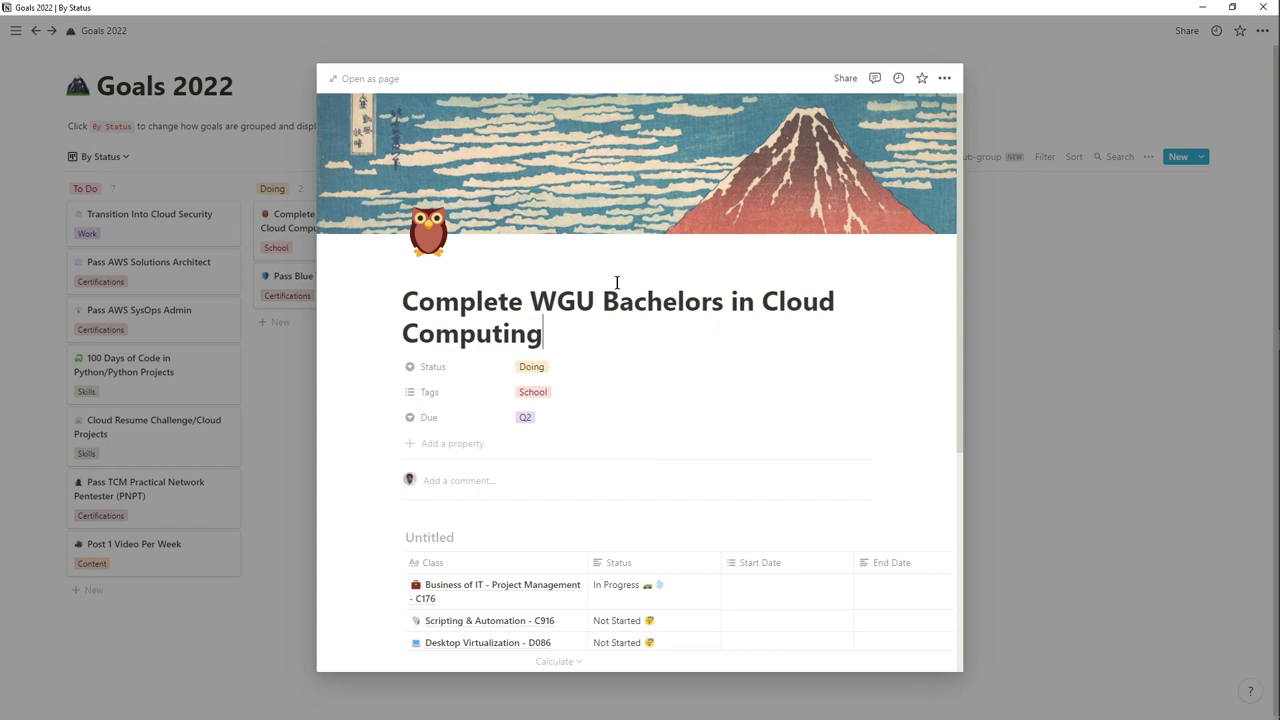
pyautogui.click(663, 324)
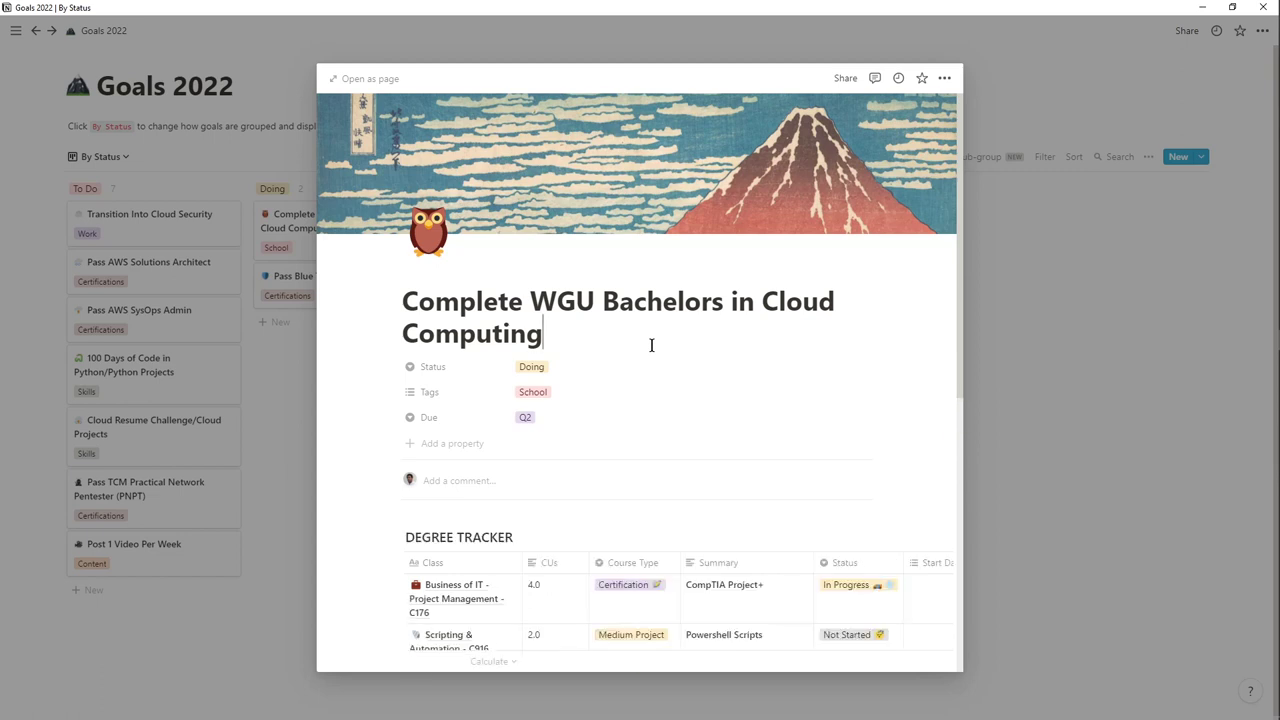
pyautogui.moveTo(876, 155)
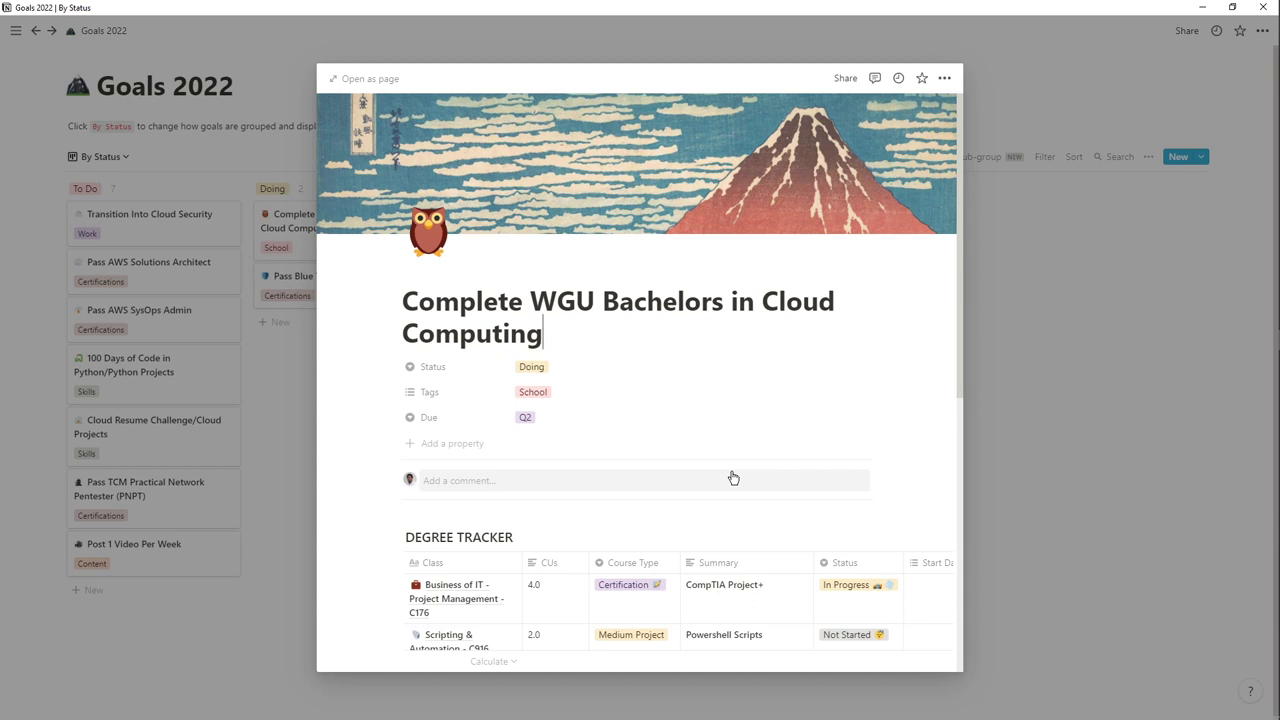
pyautogui.scroll(-1, 733, 478)
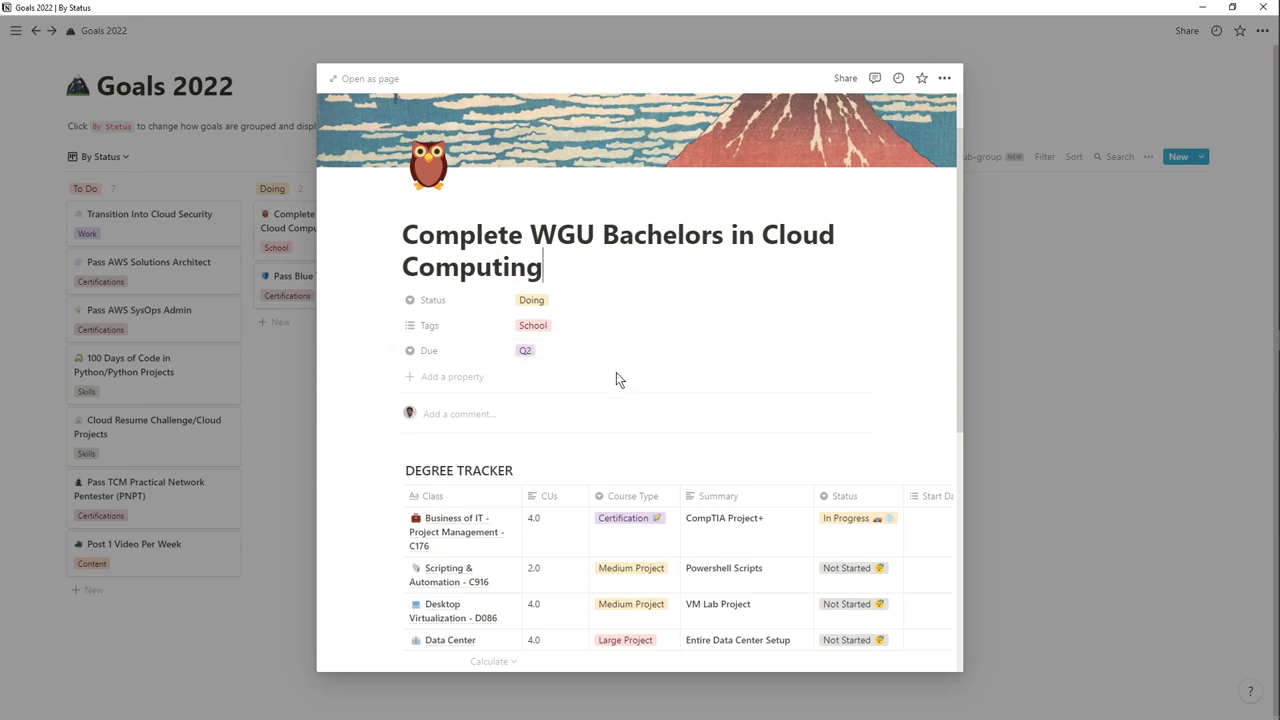
pyautogui.scroll(-3, 618, 376)
pyautogui.scroll(-3, 614, 433)
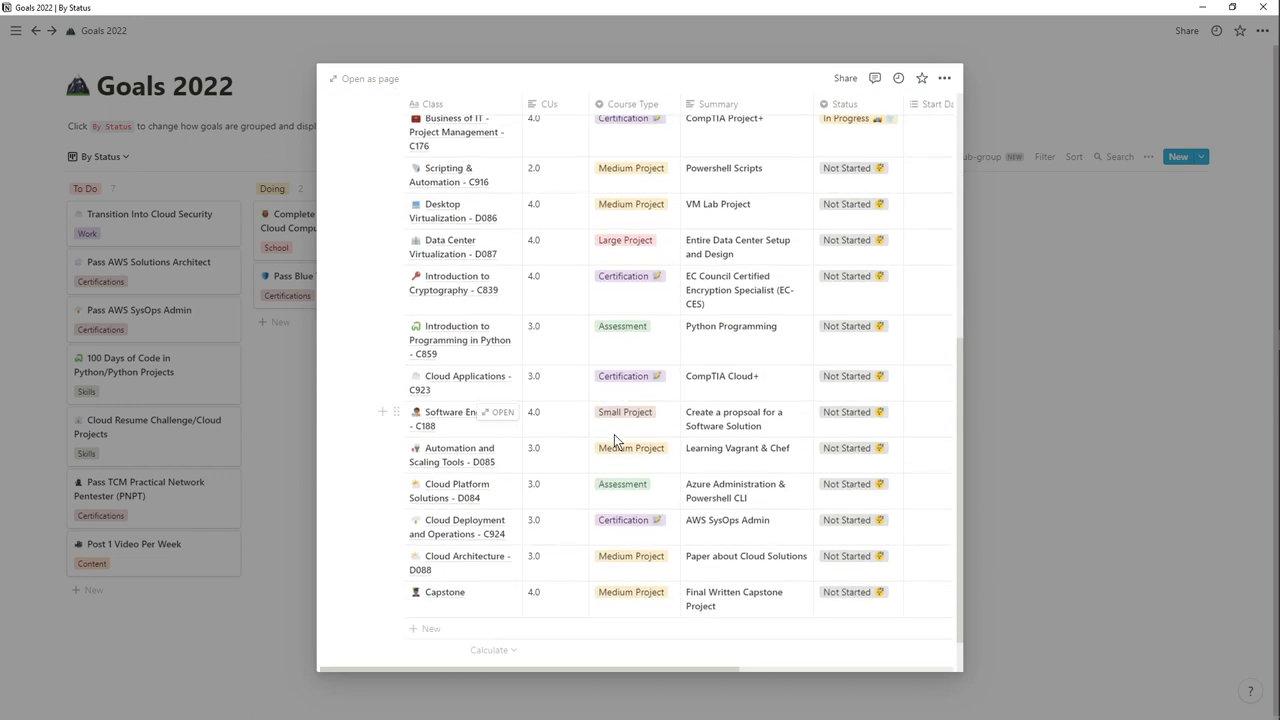
pyautogui.scroll(3, 614, 434)
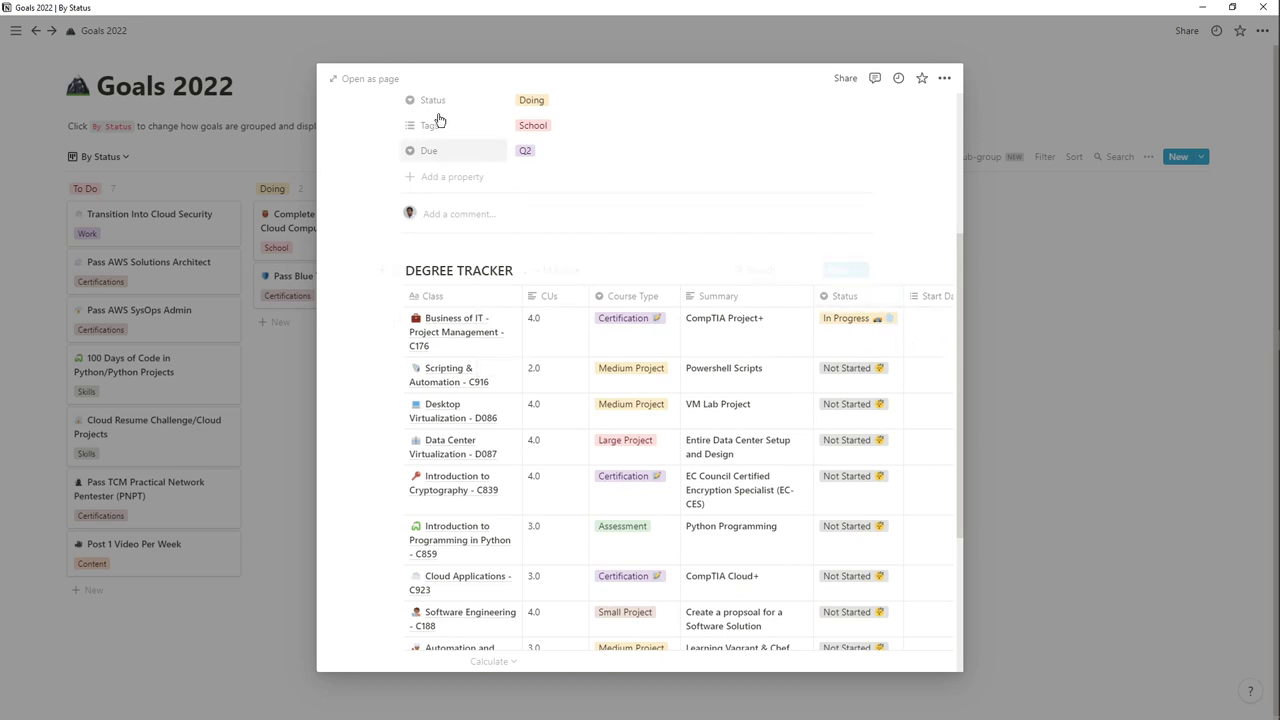
# Expand the WGU Bachelors goal to a full page and examine the classes, course types and summaries in DEGREE TRACKER.
pyautogui.click(358, 79)
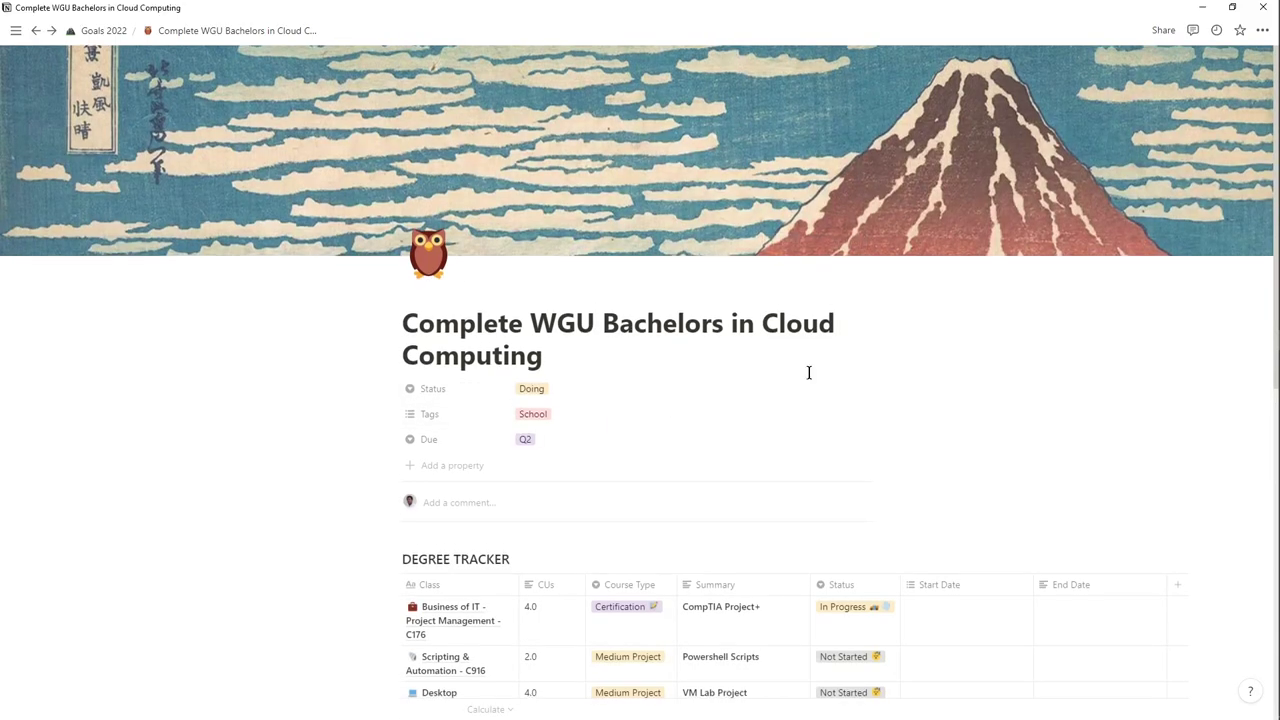
pyautogui.scroll(-5, 806, 374)
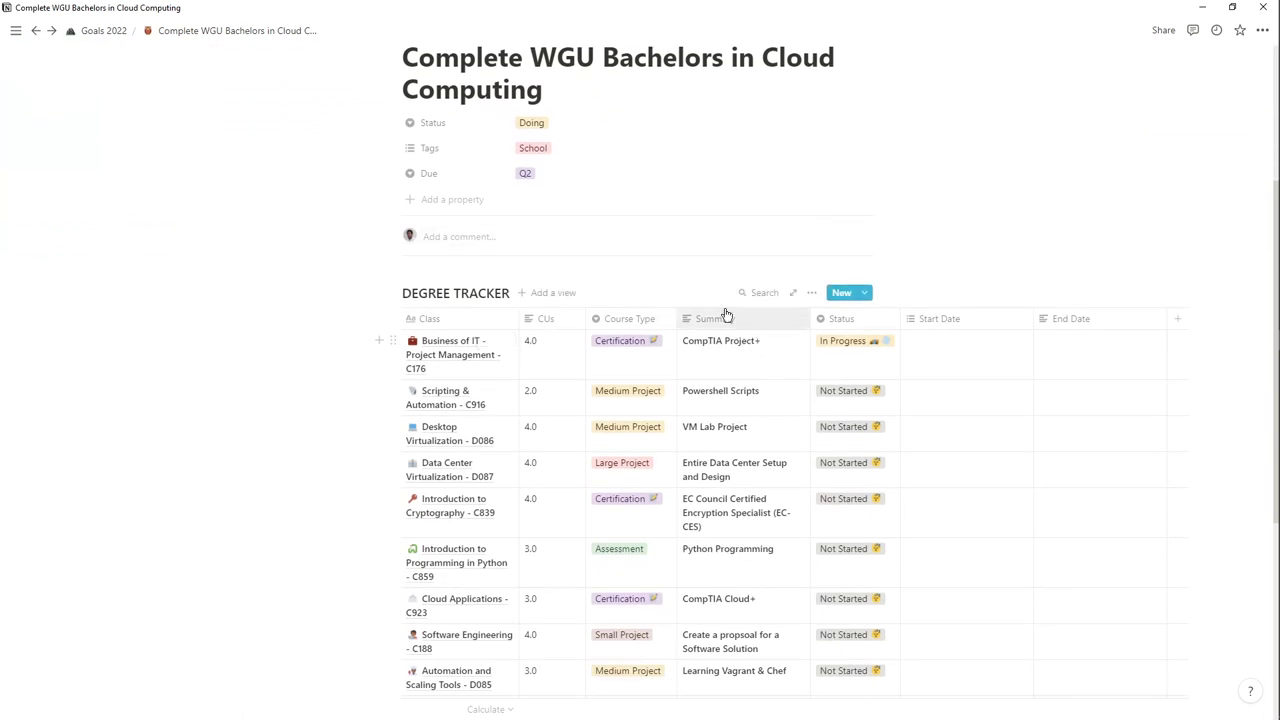
pyautogui.scroll(-1, 592, 347)
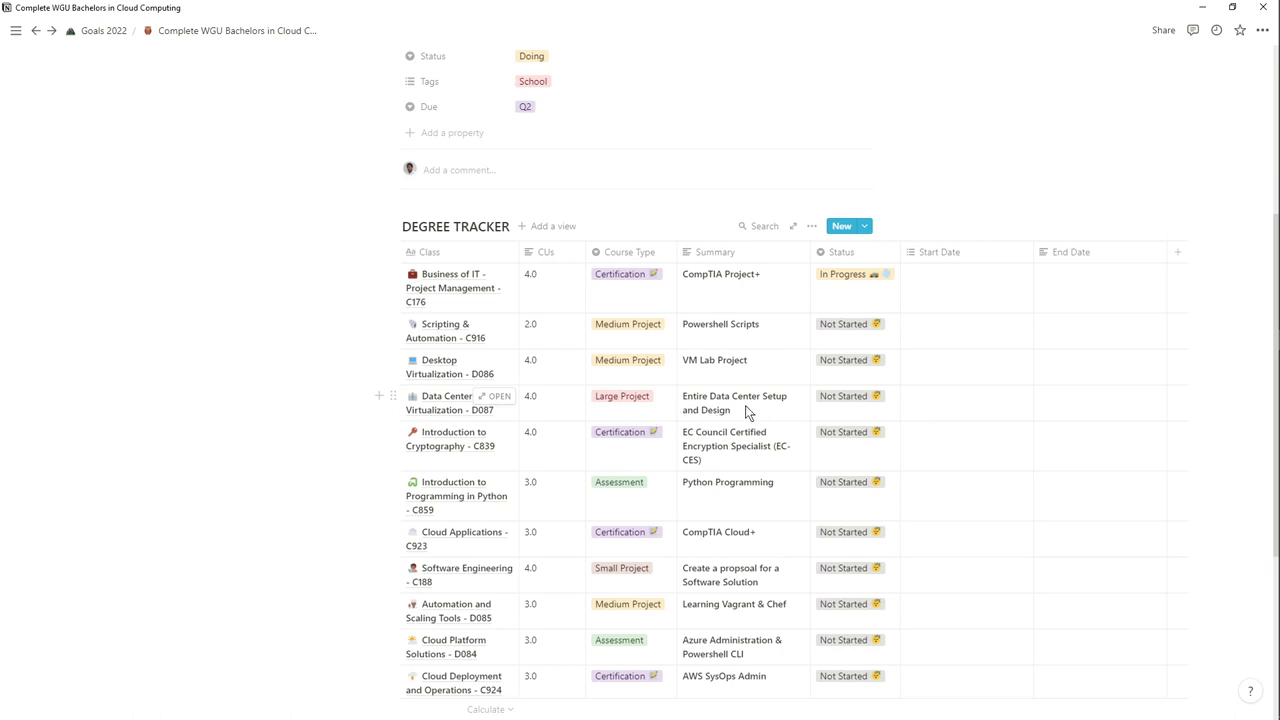
pyautogui.scroll(-1, 560, 372)
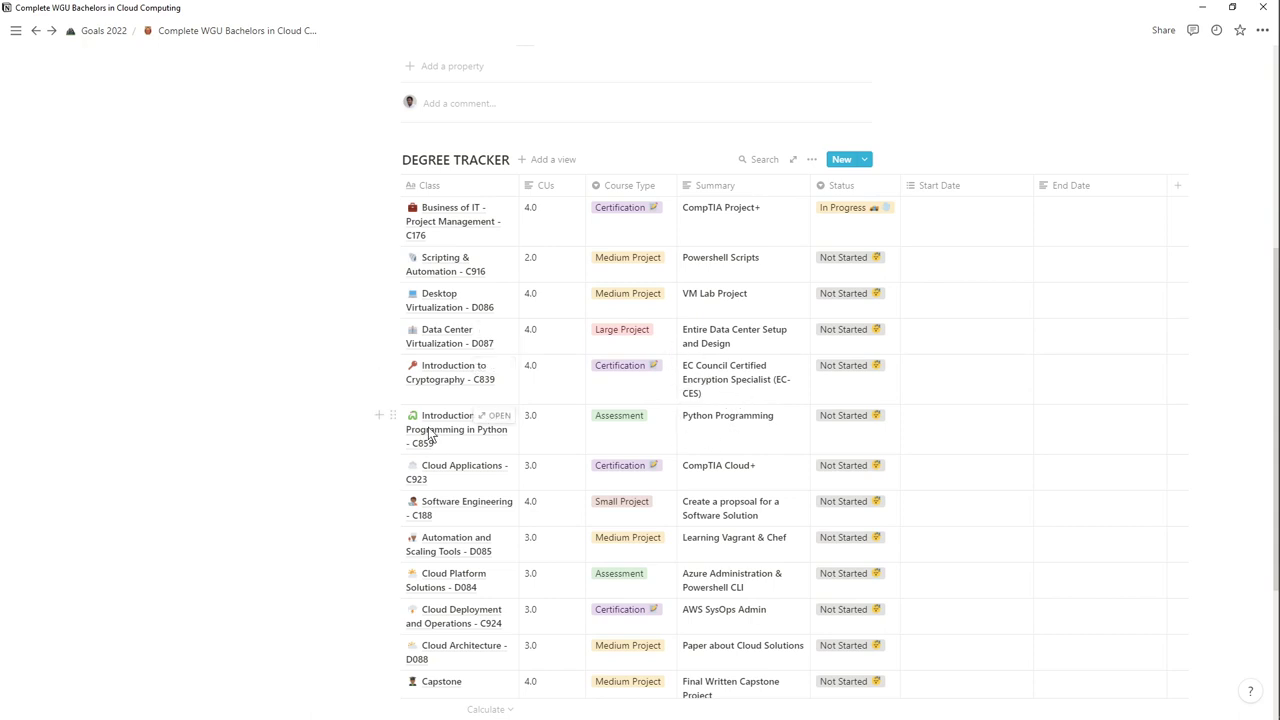
# Correct the misspelled word in the Software Engineering - C188 summary so it reads "Create a proposal for a Software Solution".
pyautogui.scroll(-1, 440, 430)
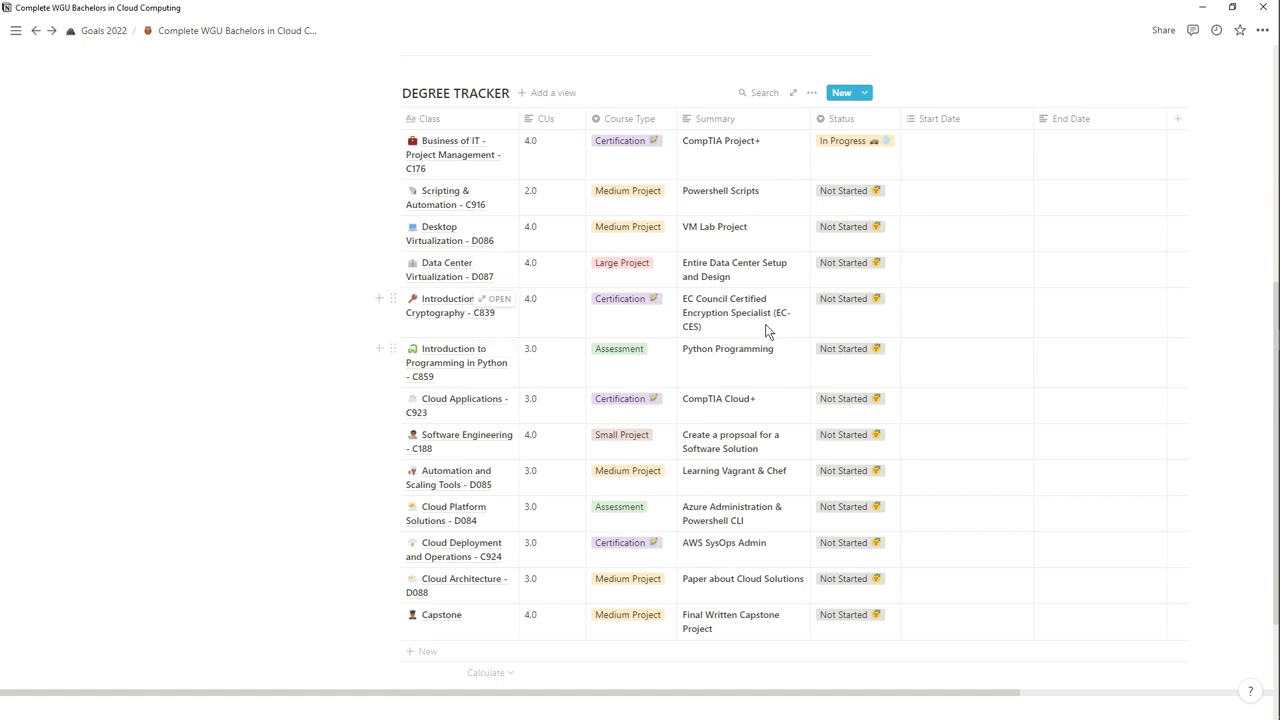
pyautogui.scroll(-2, 668, 346)
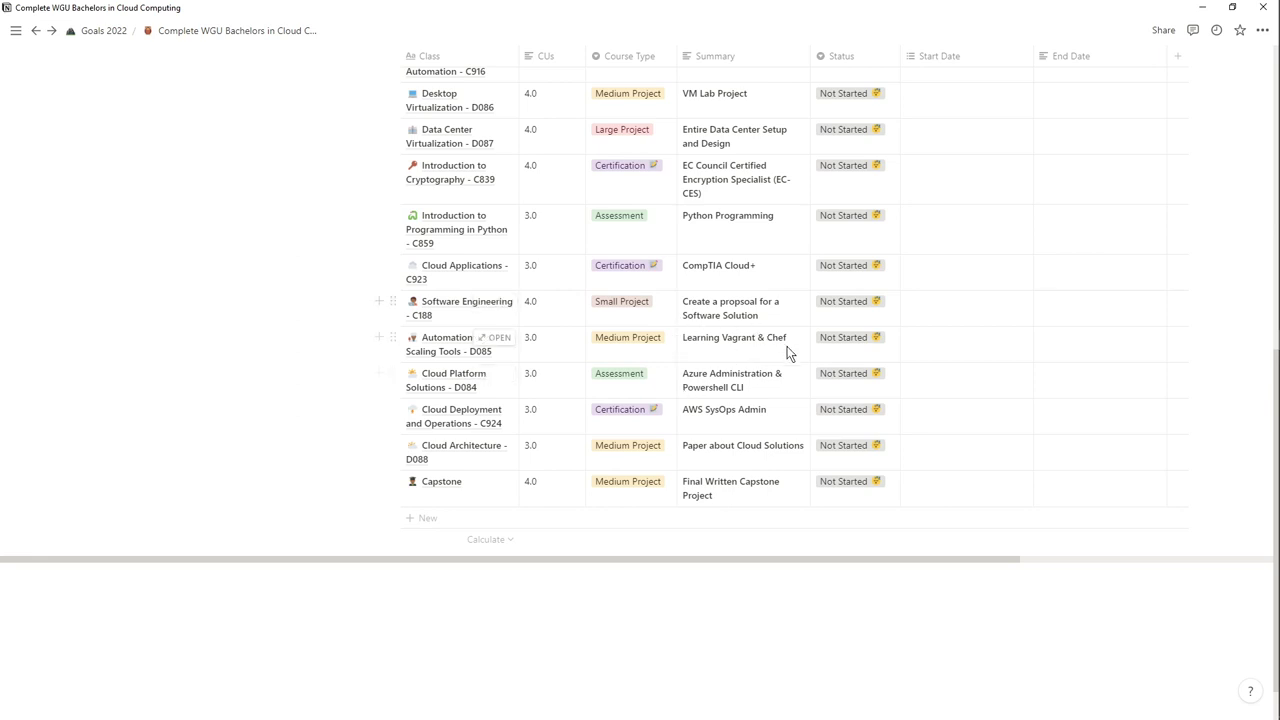
pyautogui.click(733, 309)
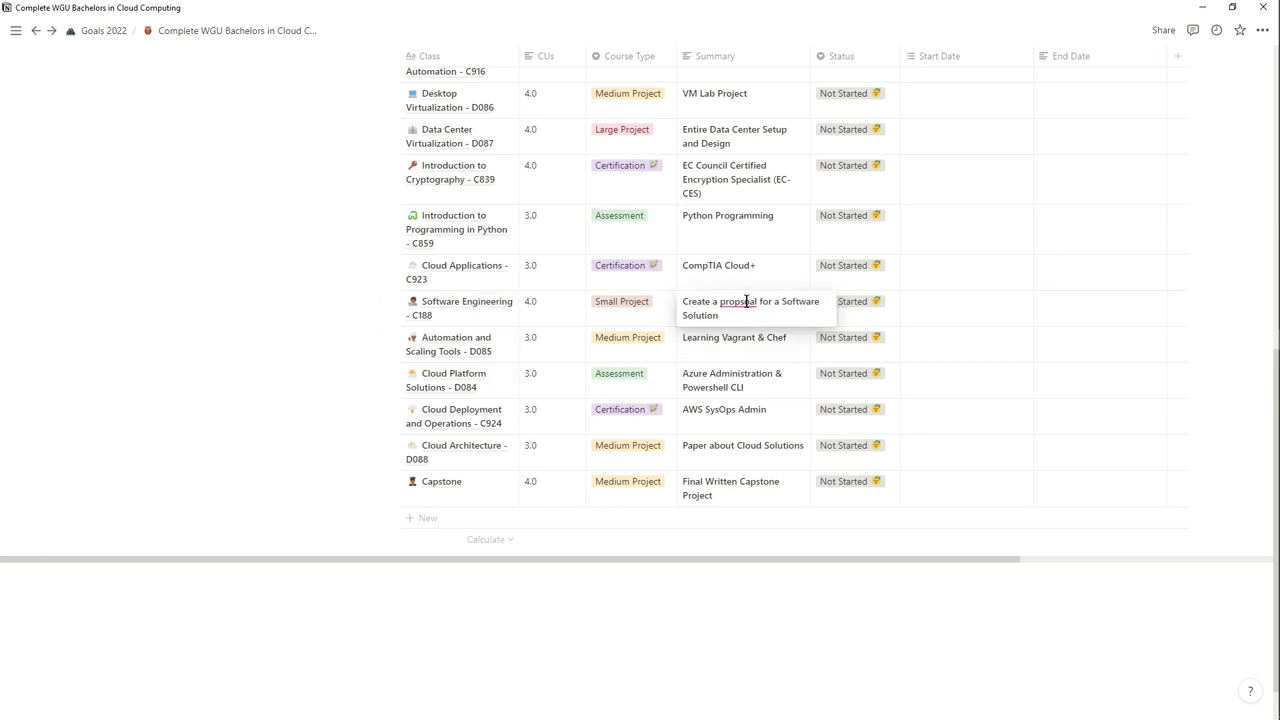
pyautogui.rightClick(745, 301)
pyautogui.click(722, 310)
pyautogui.press('Escape')
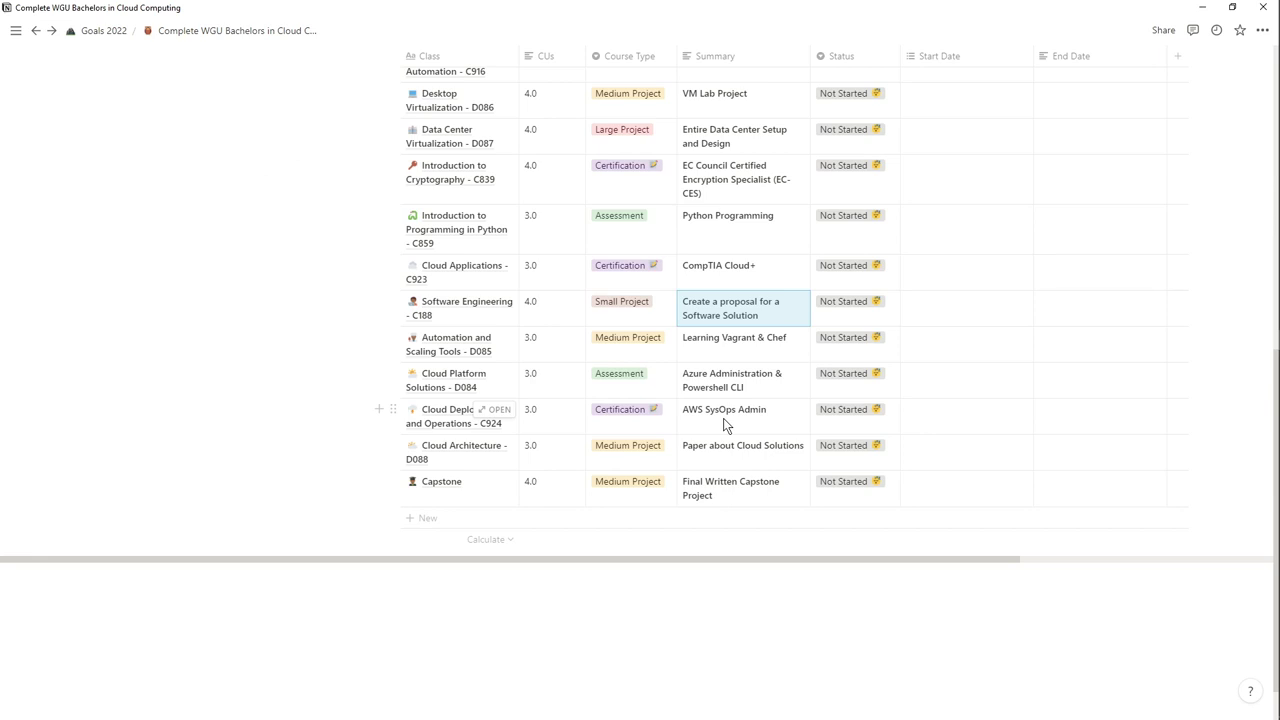
# Return to the Goals 2022 board and review the Complete WGU Bachelors in Cloud Computing card with its DEGREE TRACKER, closing it when done.
pyautogui.scroll(-1, 352, 400)
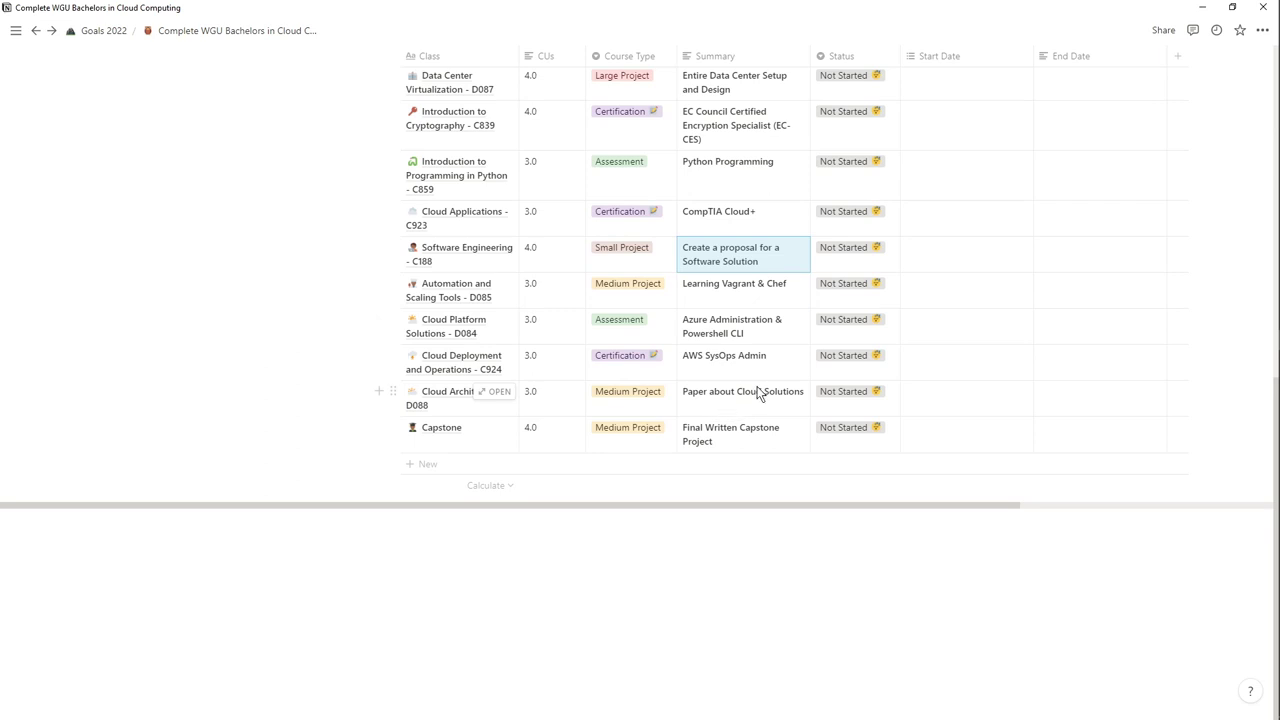
pyautogui.click(122, 36)
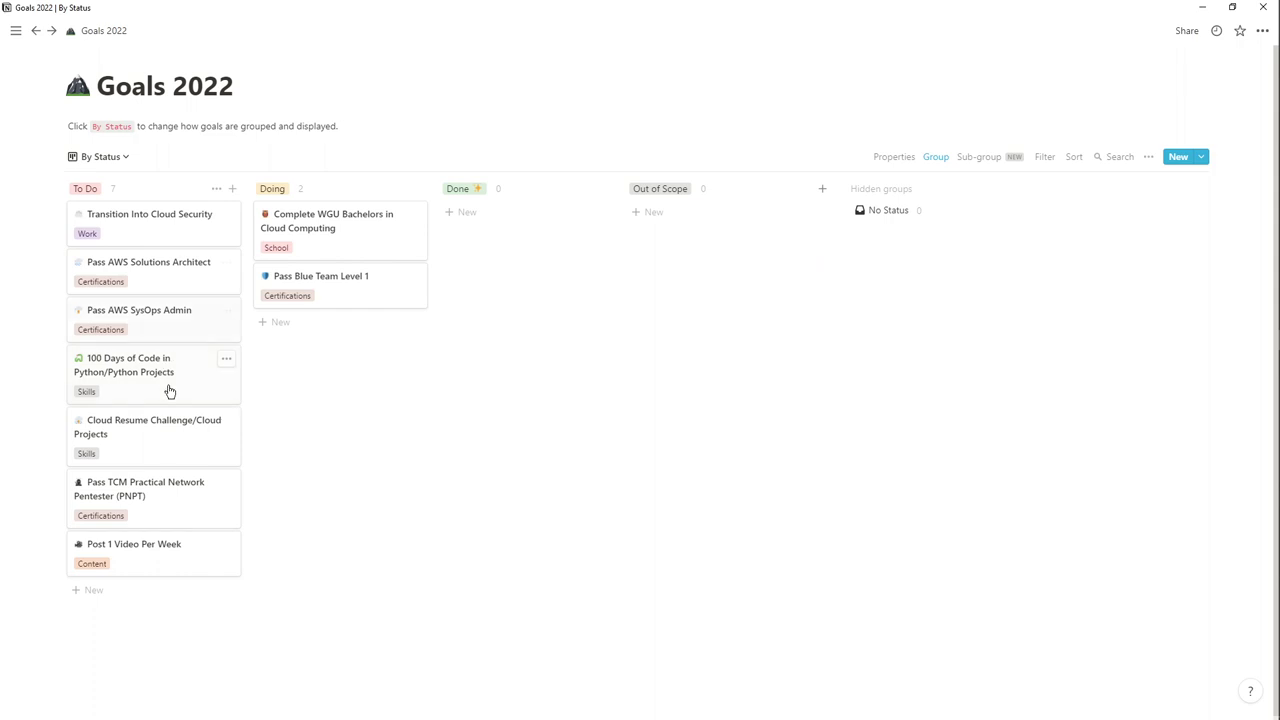
pyautogui.click(308, 229)
pyautogui.scroll(-5, 600, 440)
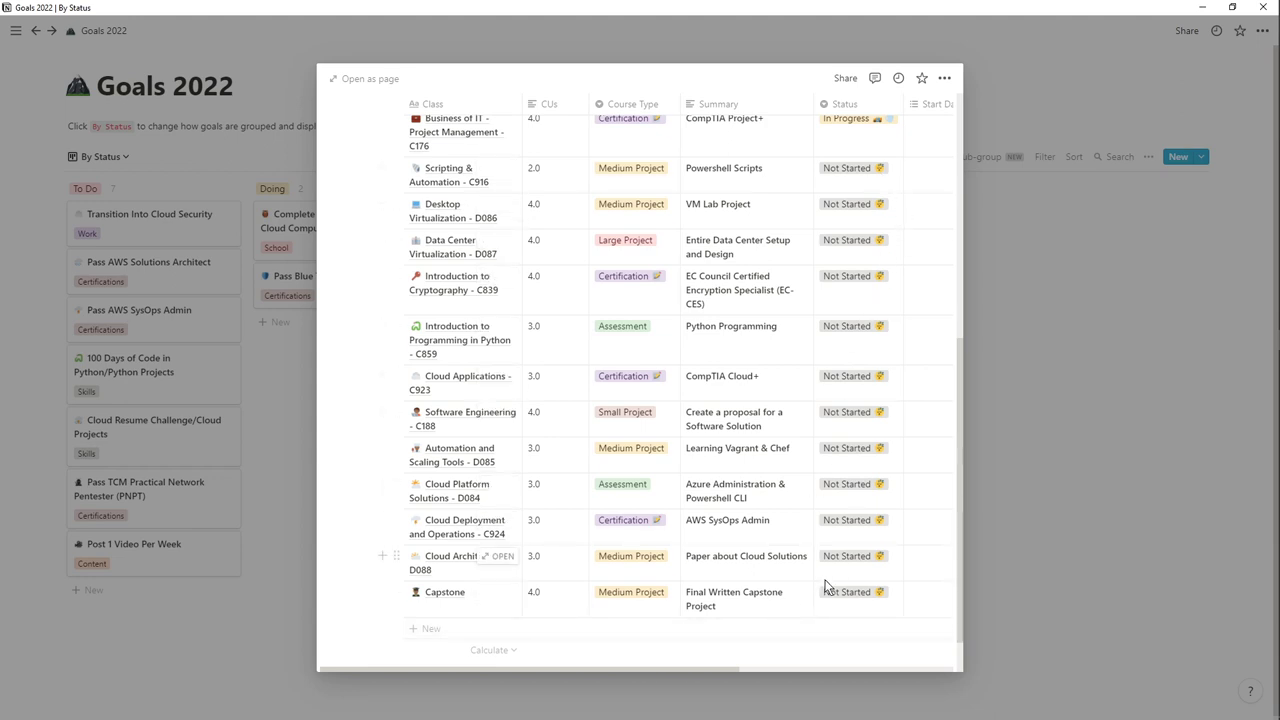
pyautogui.scroll(5, 825, 587)
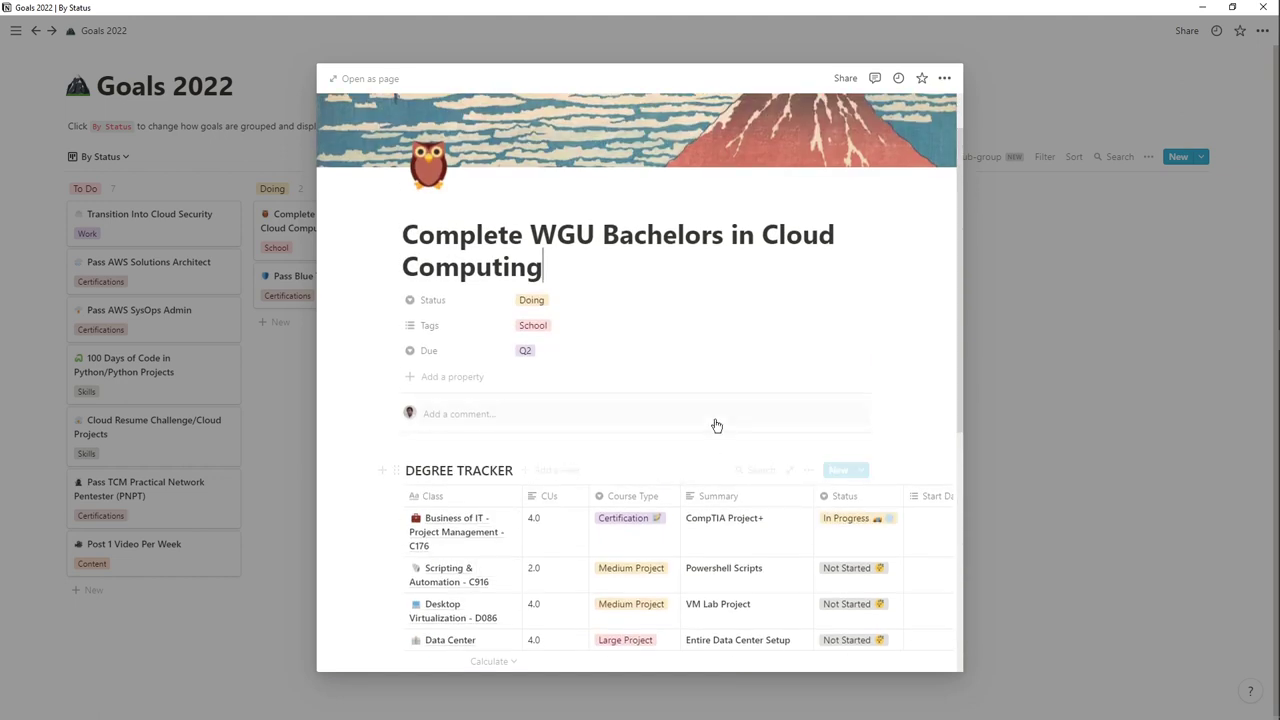
pyautogui.scroll(-3, 714, 423)
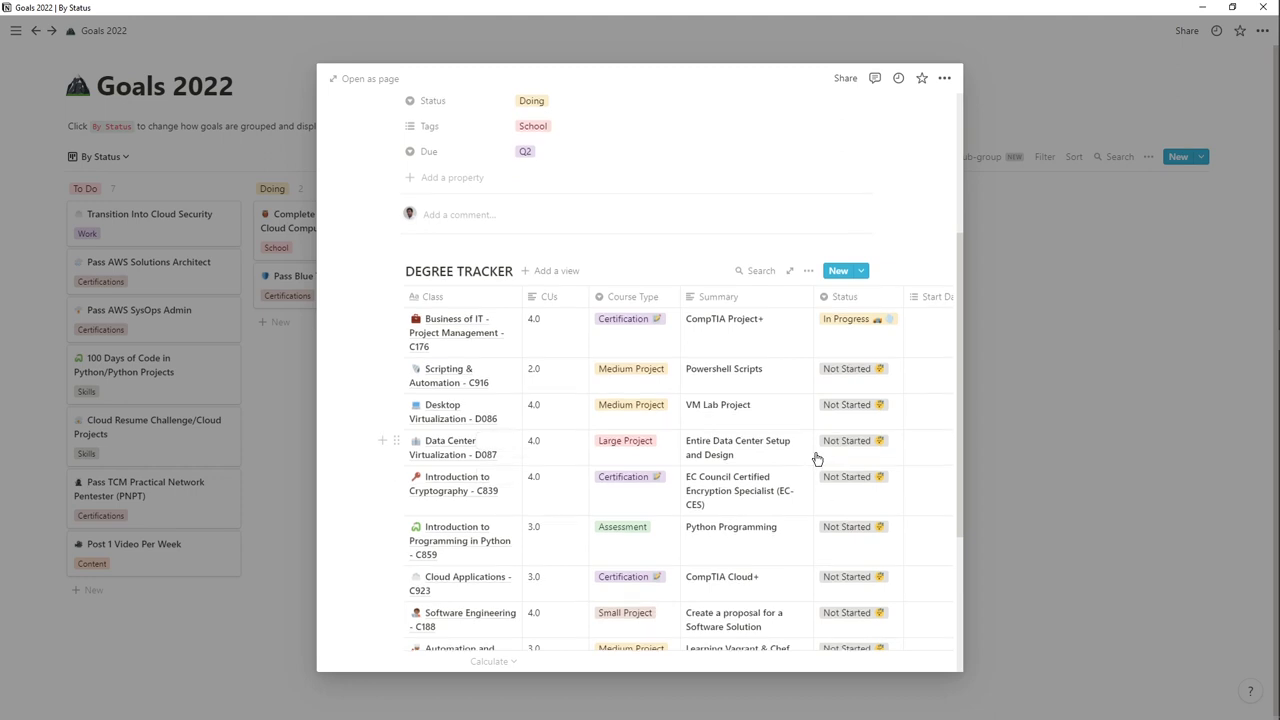
pyautogui.scroll(3, 816, 460)
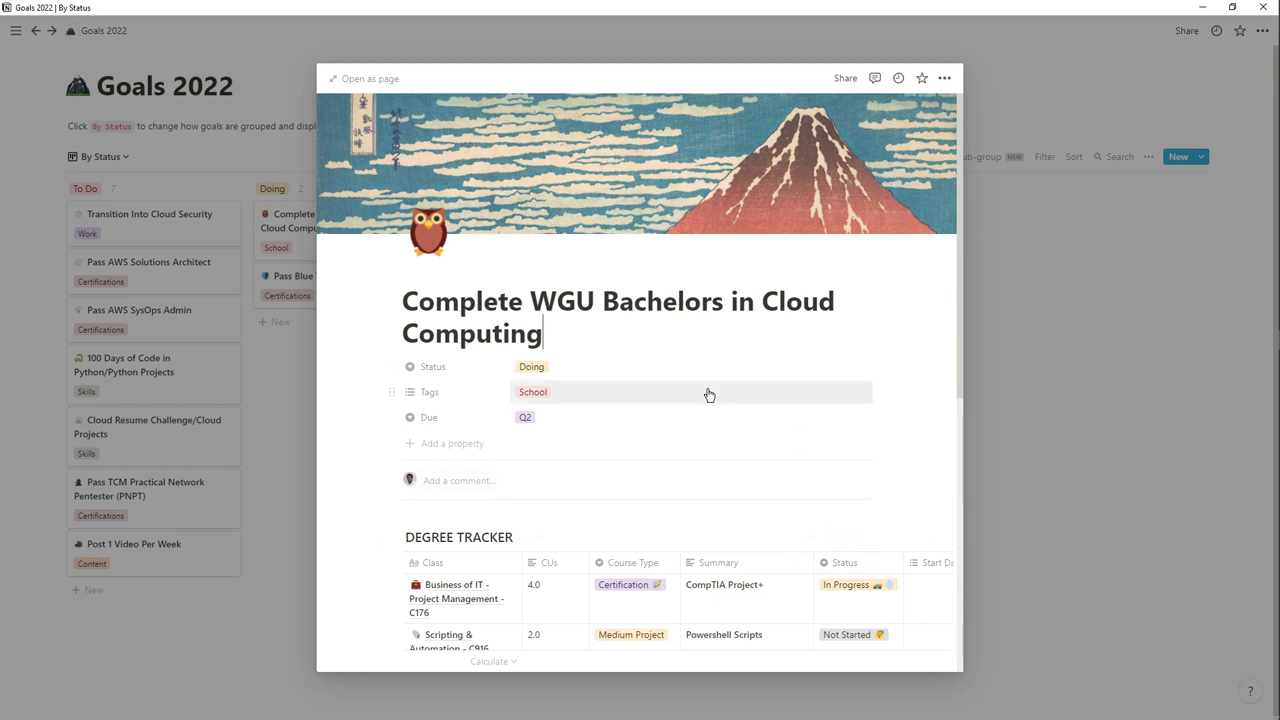
pyautogui.click(1155, 407)
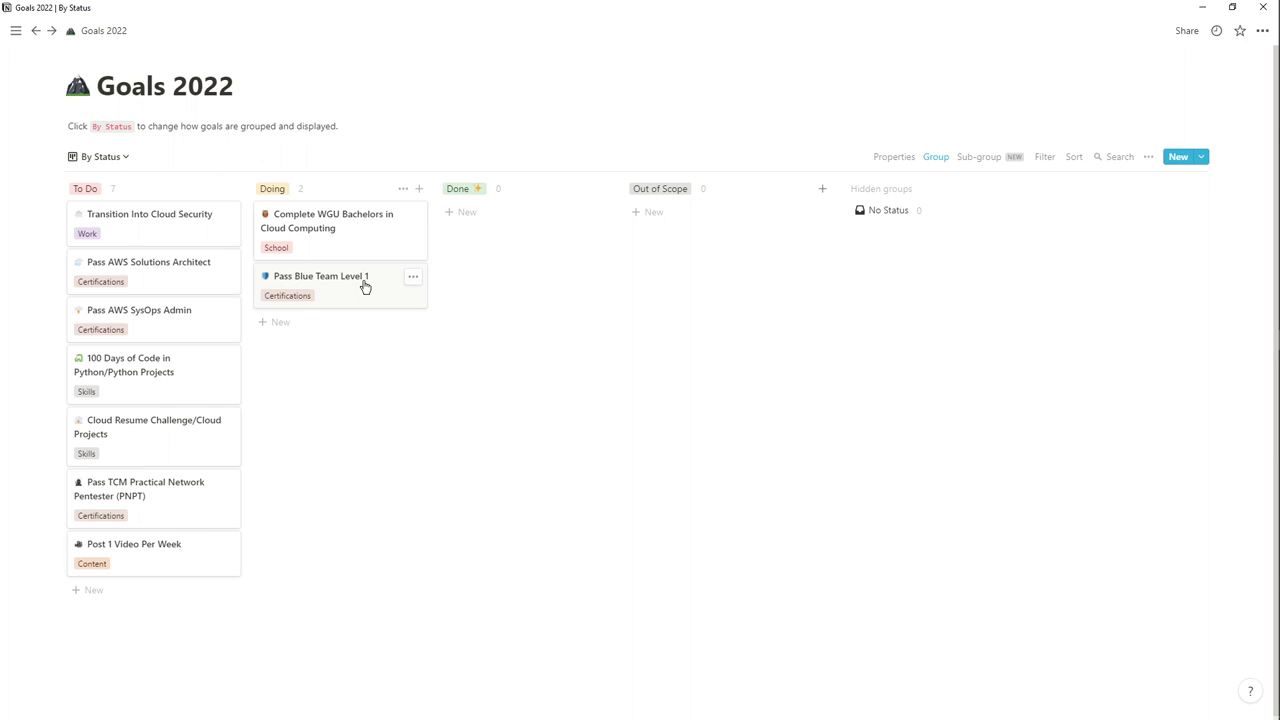
# Switch the board to the By Due Date view and look over the goals planned for Q1 through Q4.
pyautogui.click(104, 157)
pyautogui.click(100, 226)
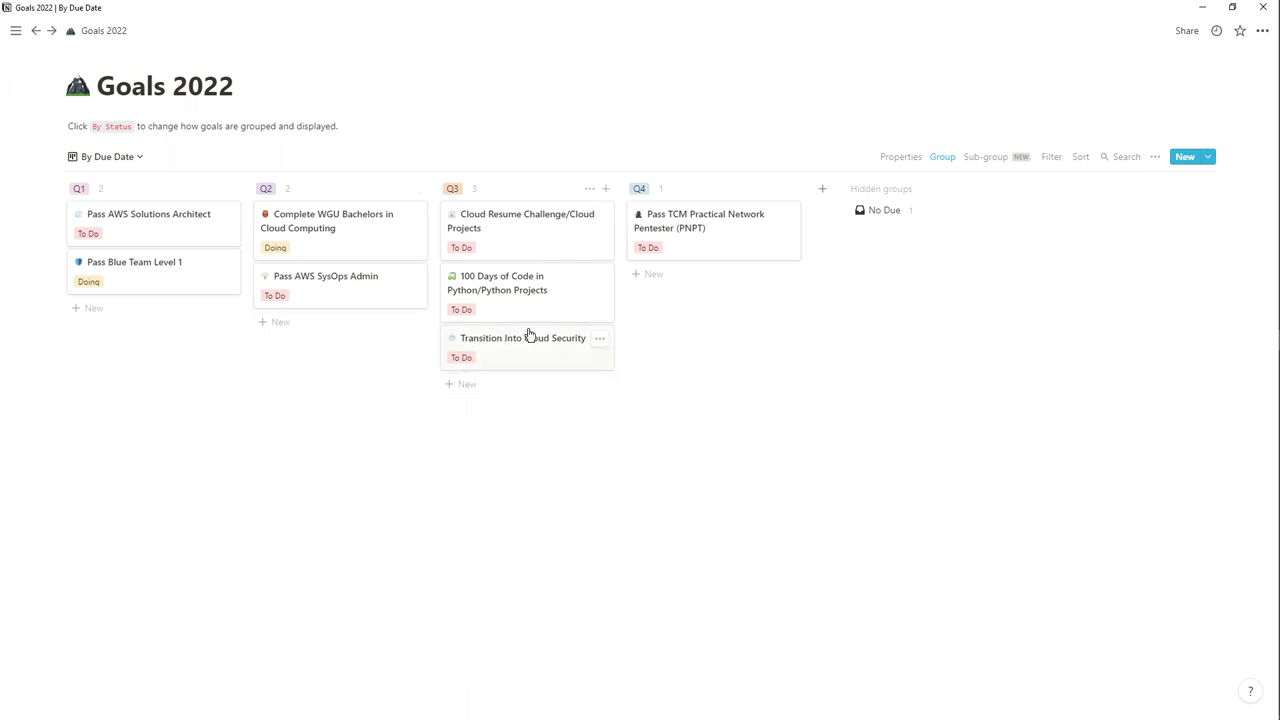
pyautogui.moveTo(666, 306); pyautogui.dragTo(149, 234)
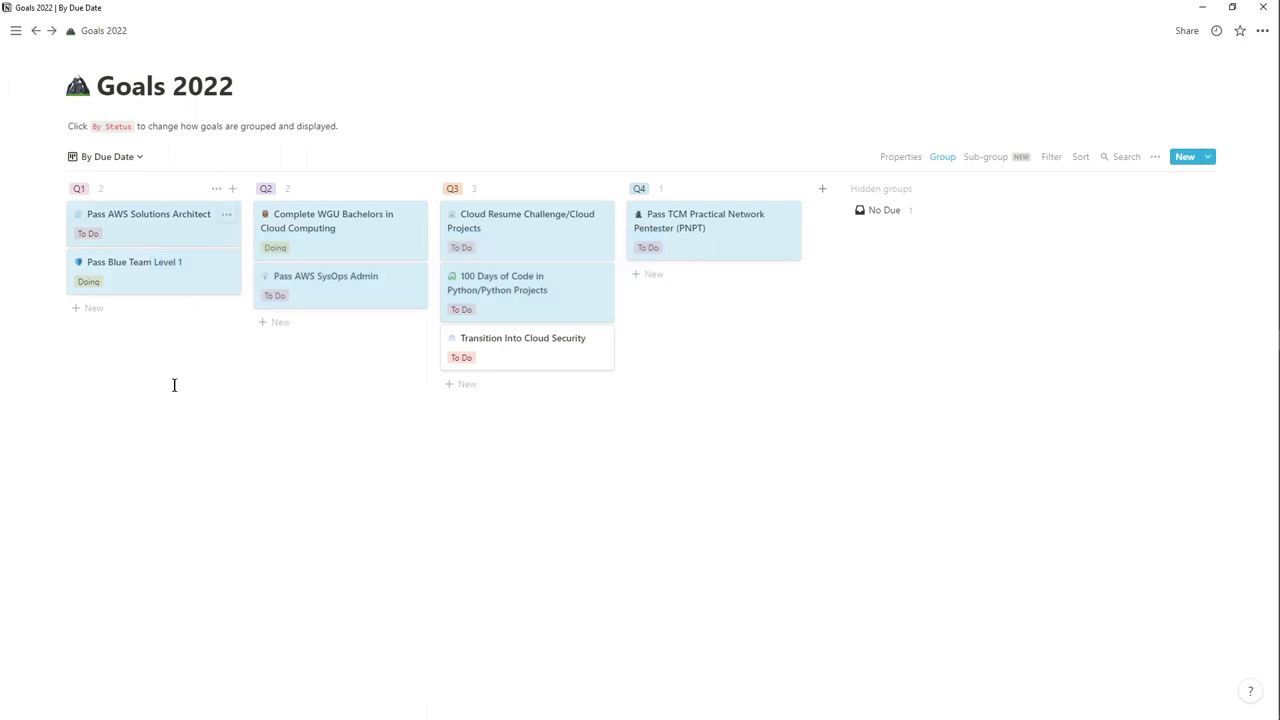
pyautogui.click(285, 443)
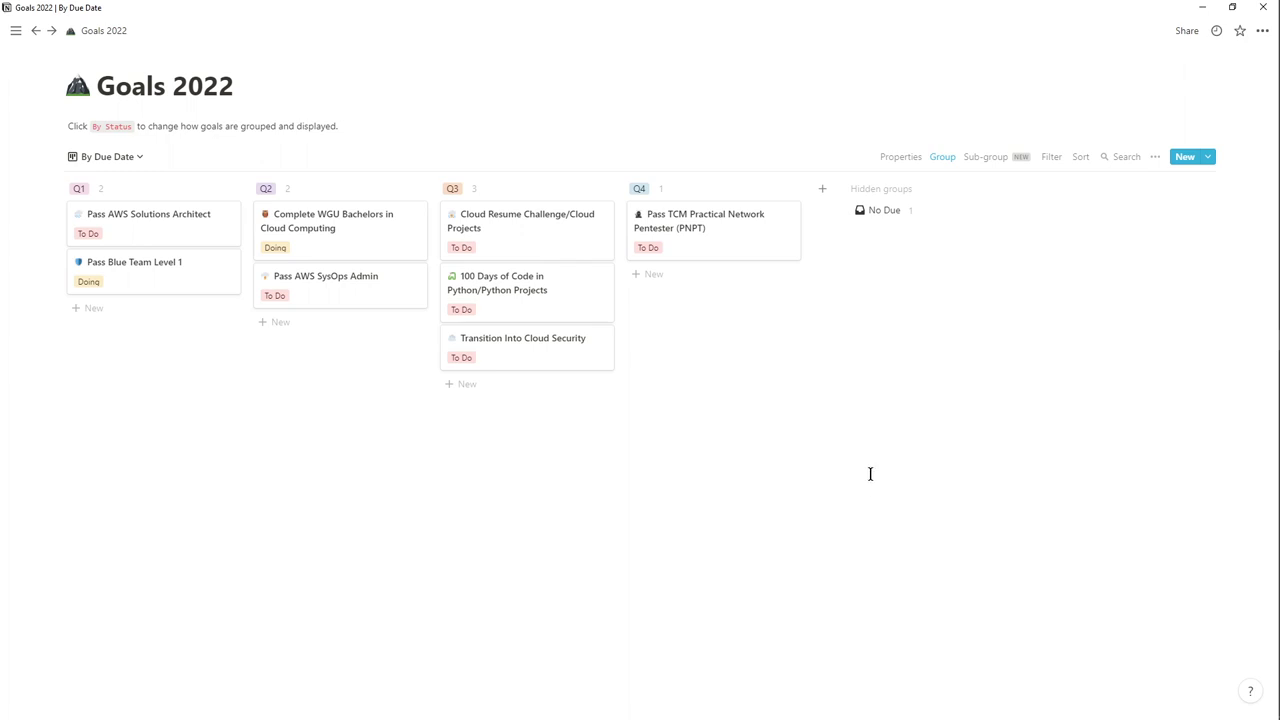
pyautogui.moveTo(870, 474); pyautogui.dragTo(739, 402)
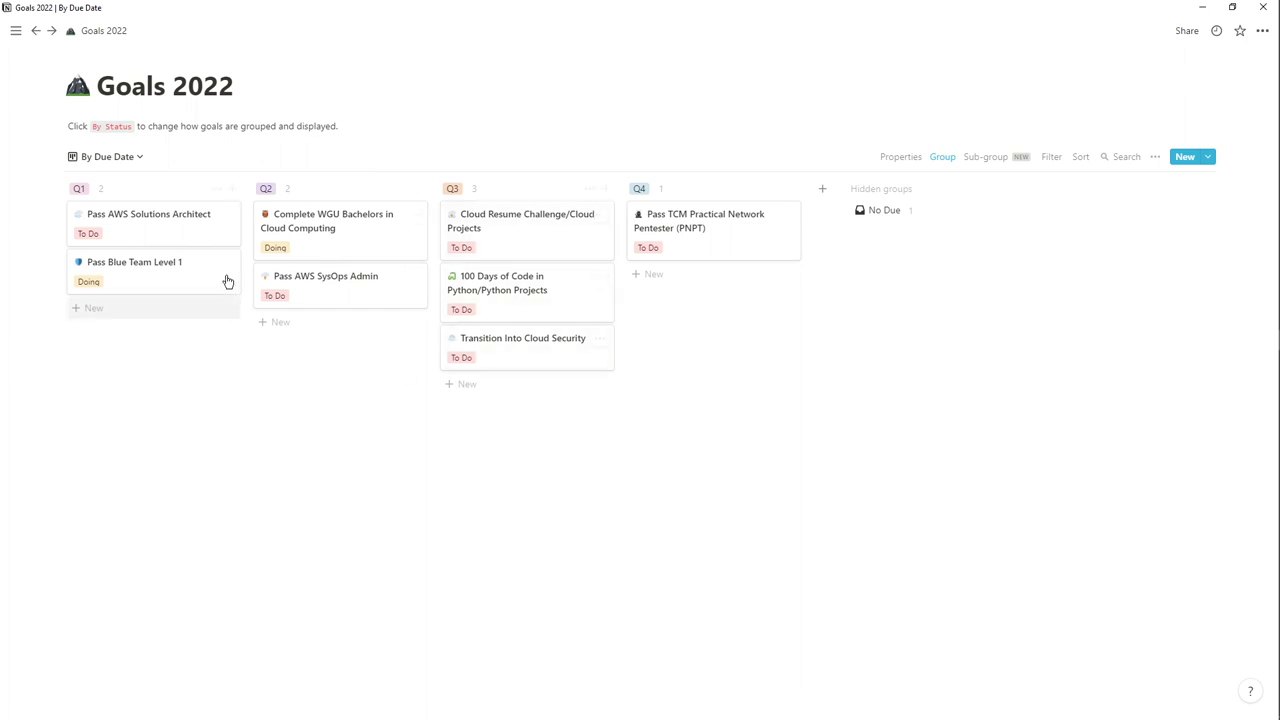
# Switch the board back to the By Status view and review the two goals in the Doing group, leaving no card selected.
pyautogui.click(121, 159)
pyautogui.click(60, 207)
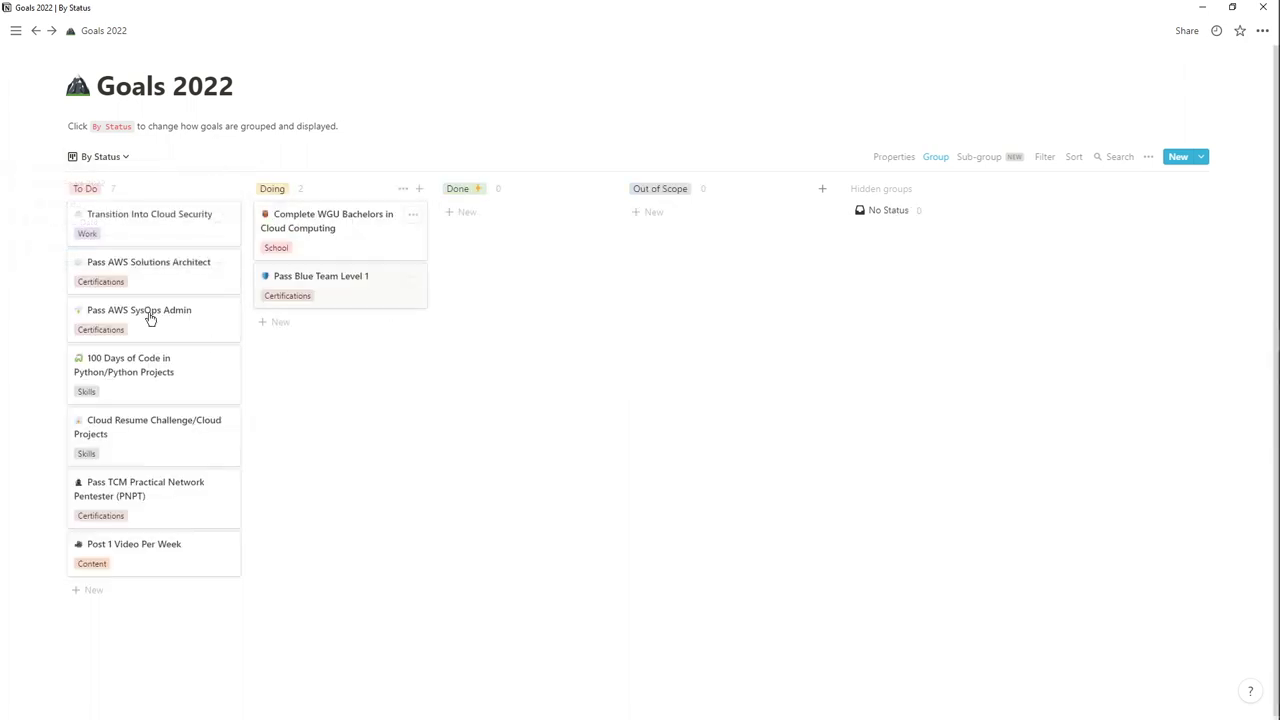
pyautogui.moveTo(342, 374); pyautogui.dragTo(341, 217)
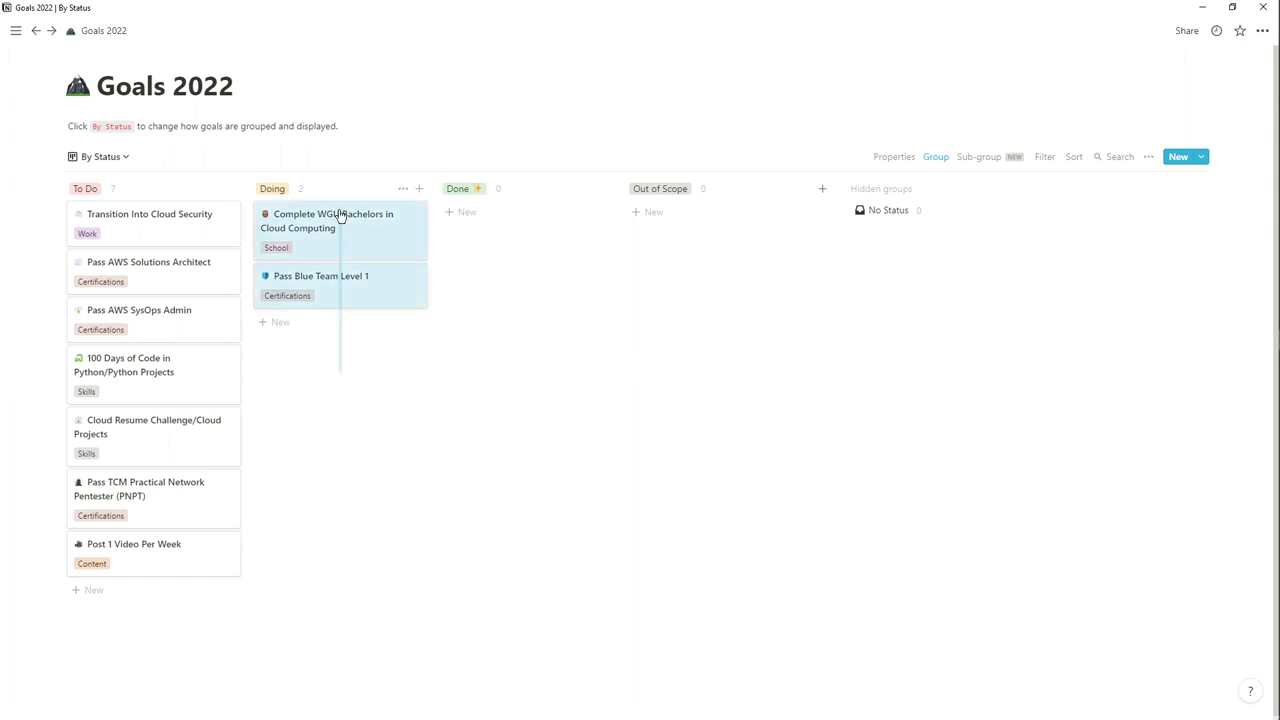
pyautogui.click(345, 446)
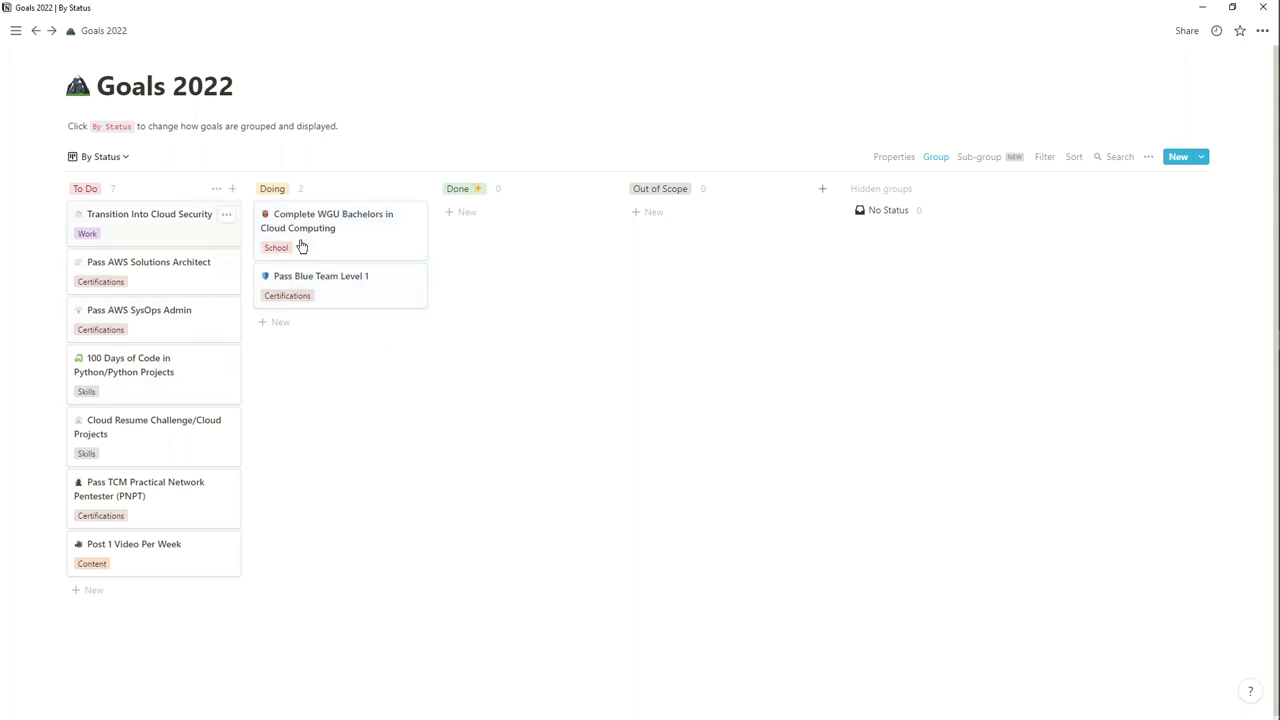
pyautogui.moveTo(363, 246); pyautogui.dragTo(343, 215)
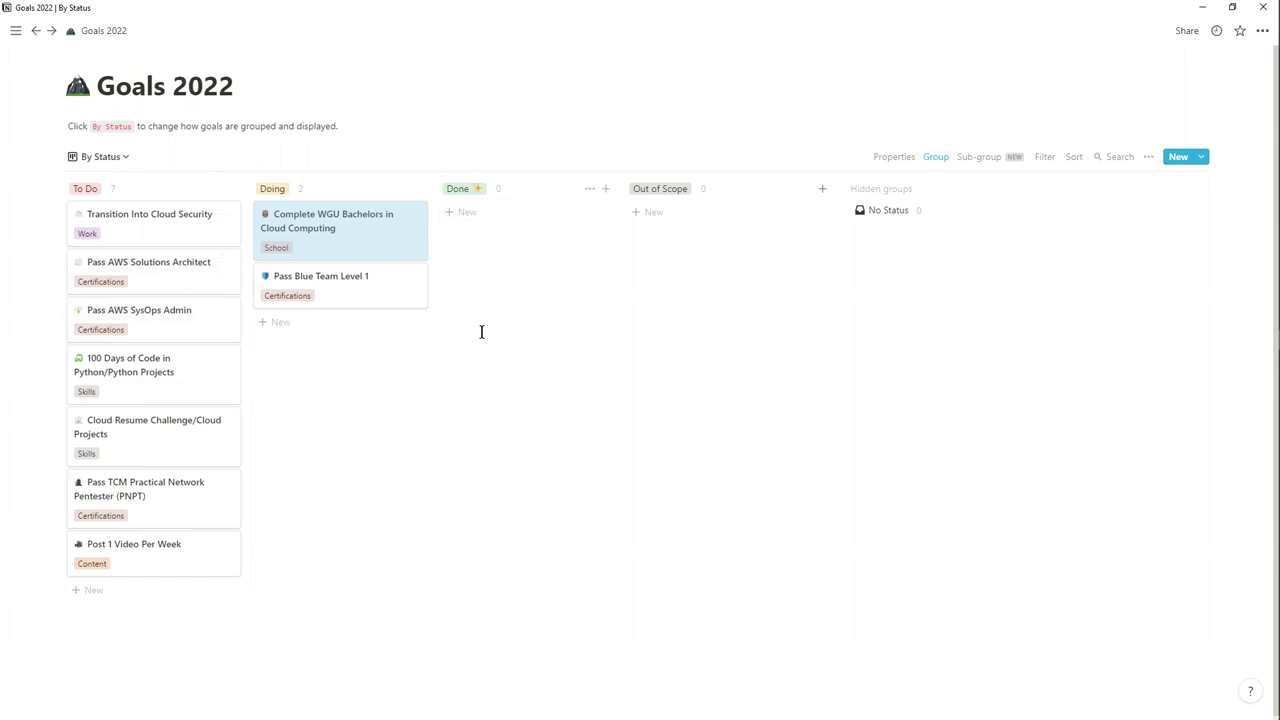
pyautogui.click(545, 390)
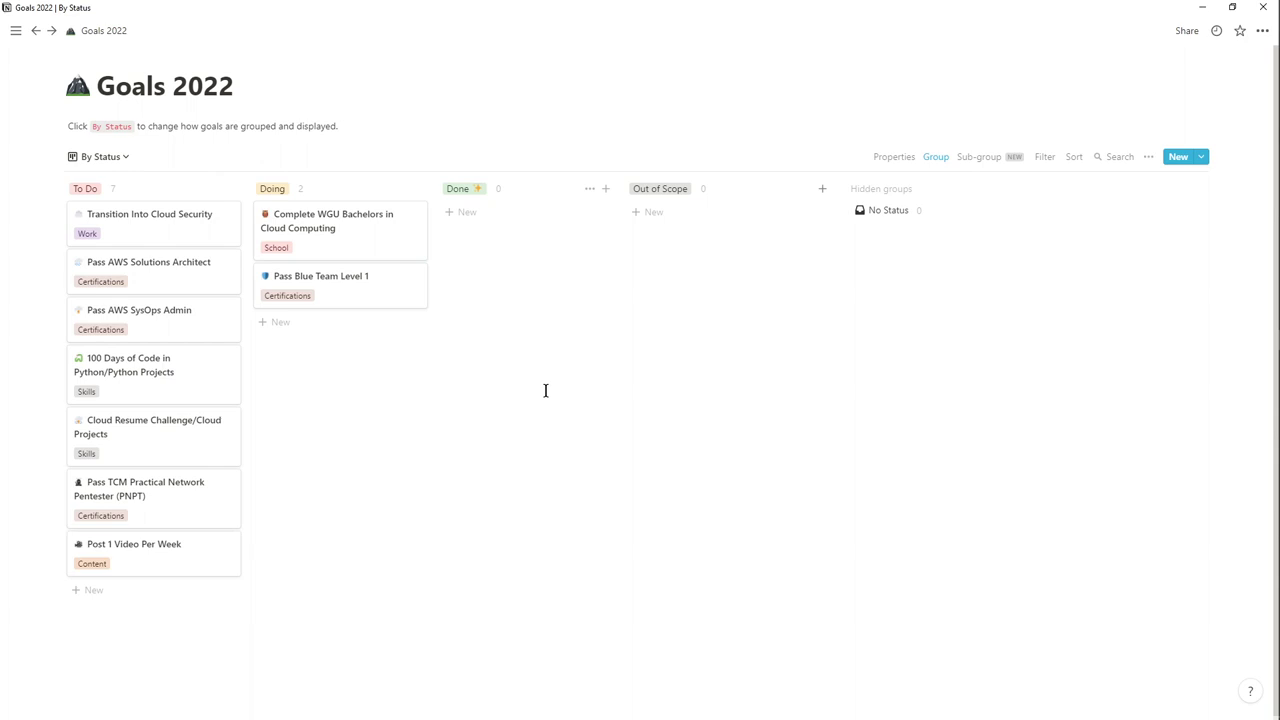